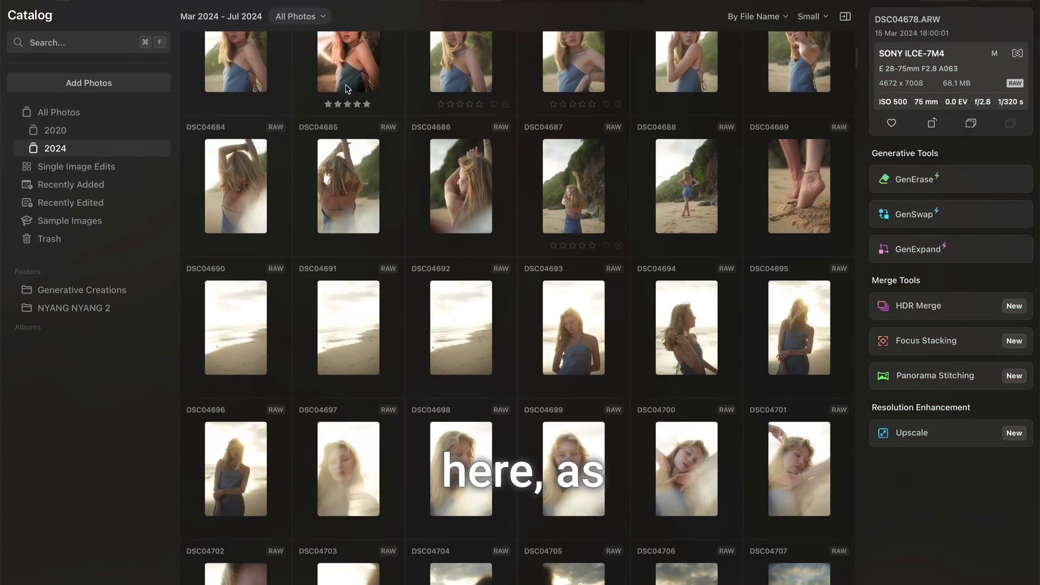
Step: Search the photo library for 'turtle' and show all matching photos
click(87, 46)
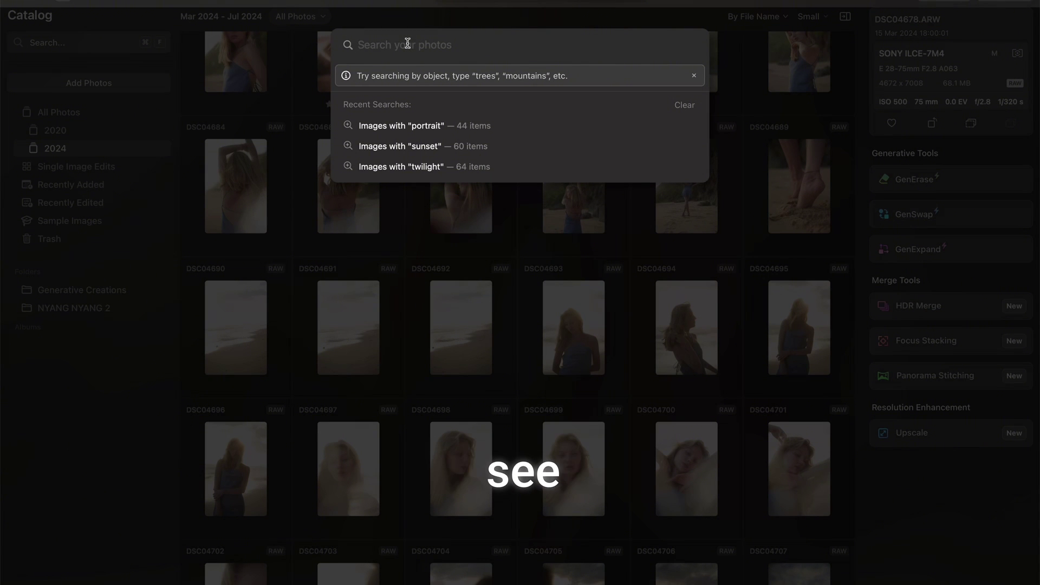
text(turtle)
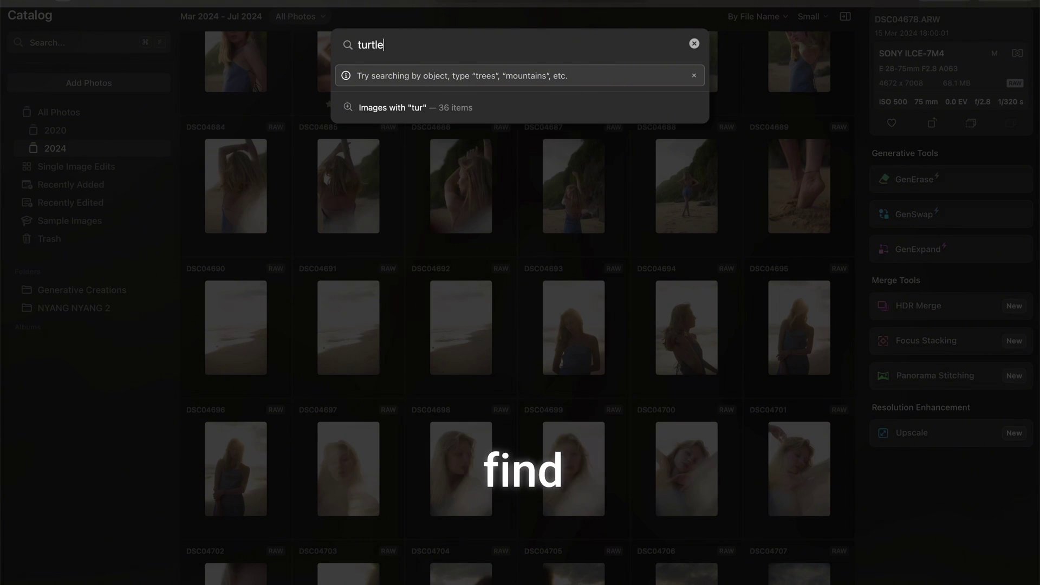
click(395, 108)
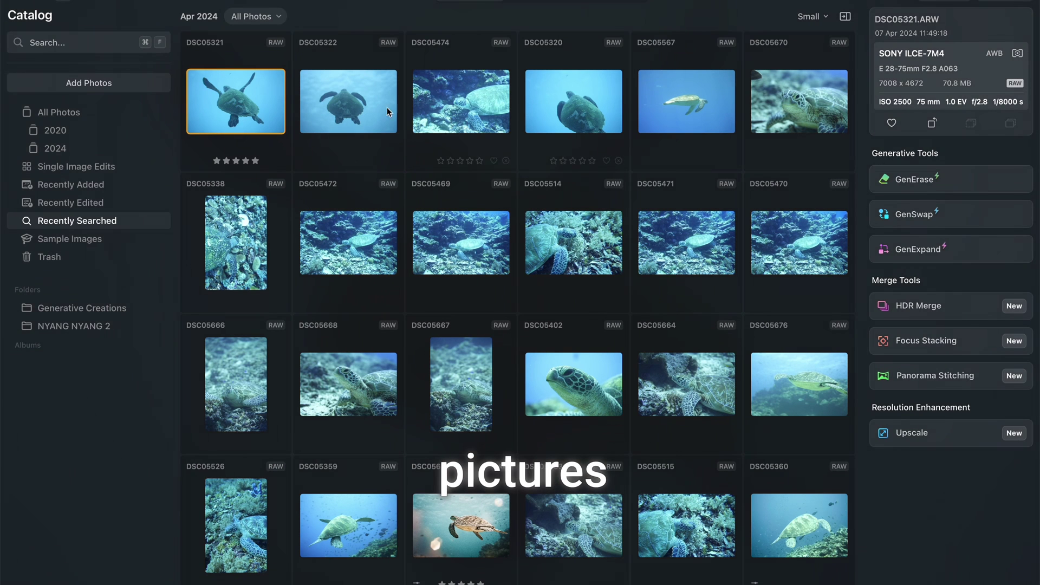
Step: Search again for 'fish clown' and show all 163 matching results
click(71, 43)
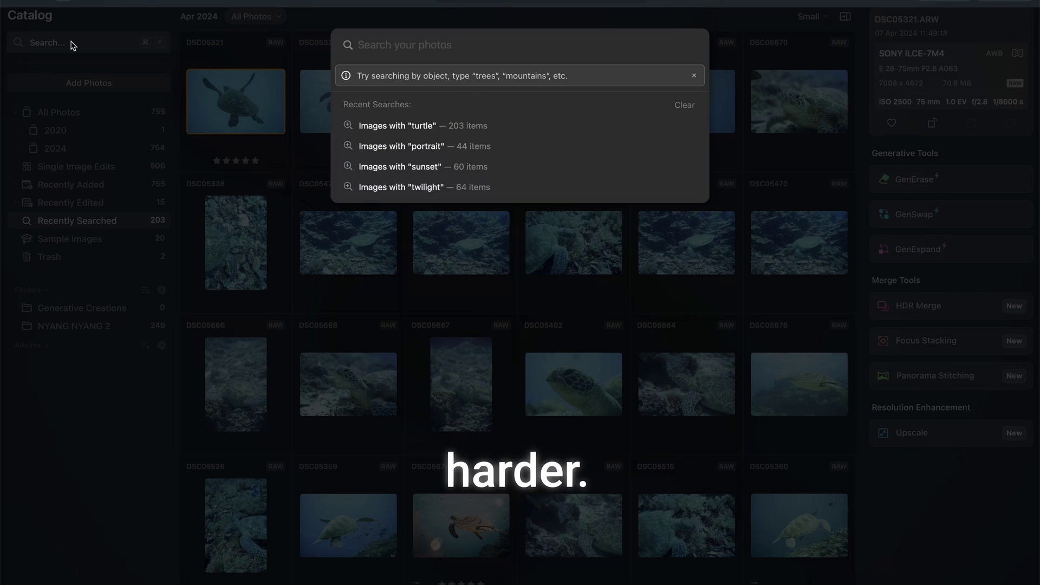
text(fi)
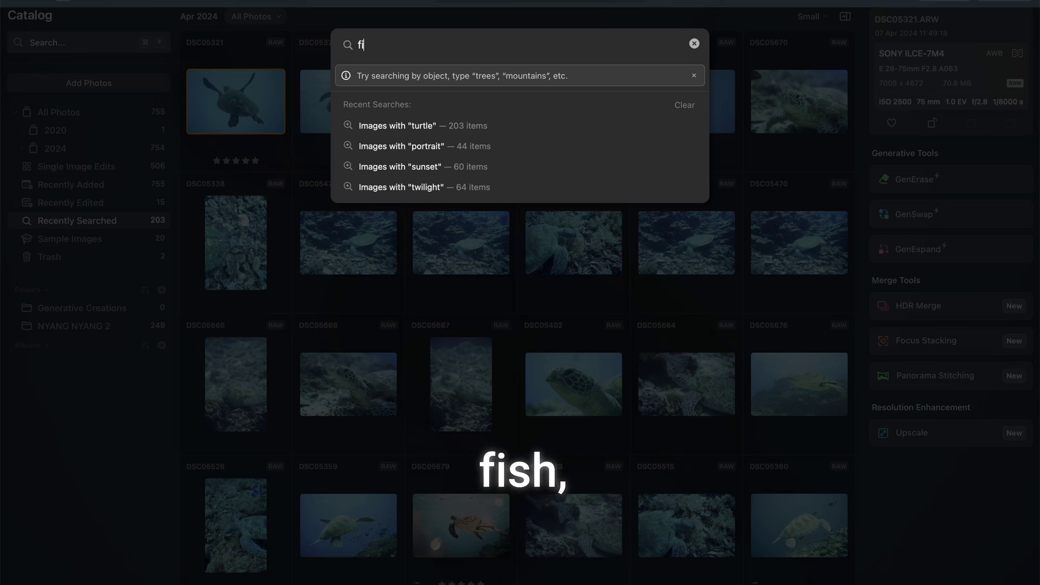
text(sh clown)
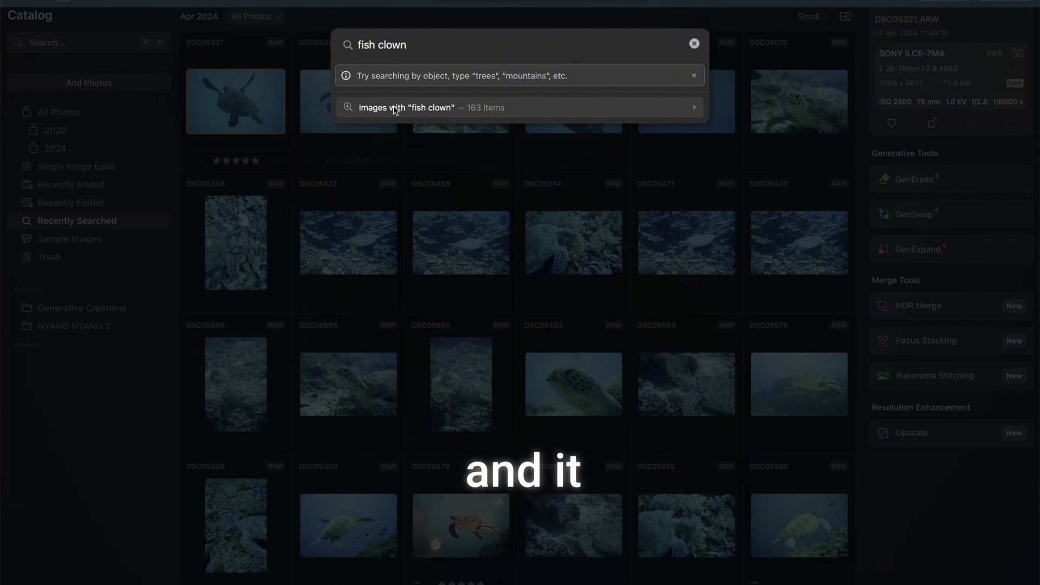
click(386, 119)
Step: Open clownfish photo DSC05603 and compare it with its neighbour at 100% zoom
double_click(263, 114)
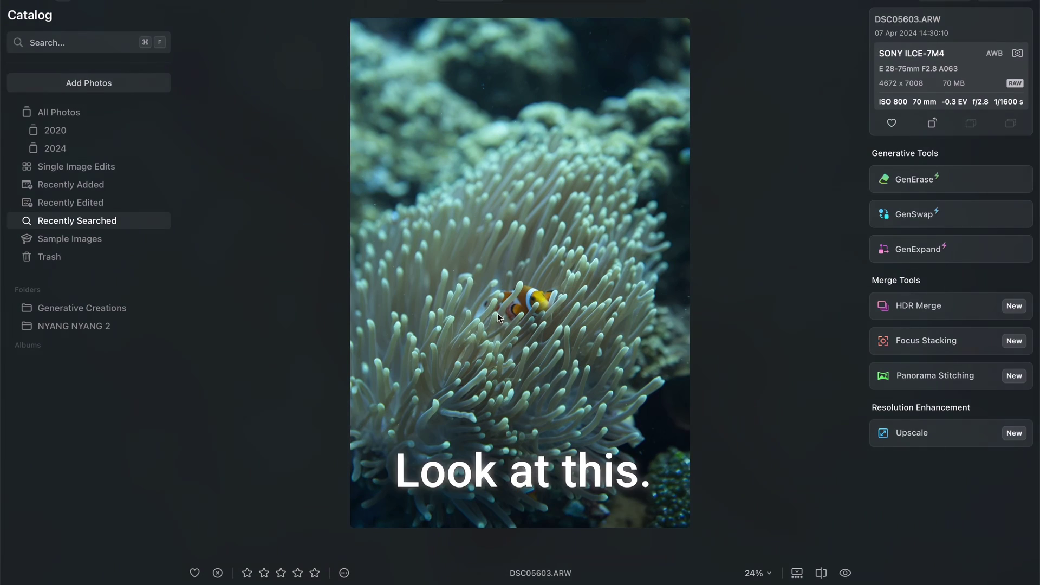
click(539, 300)
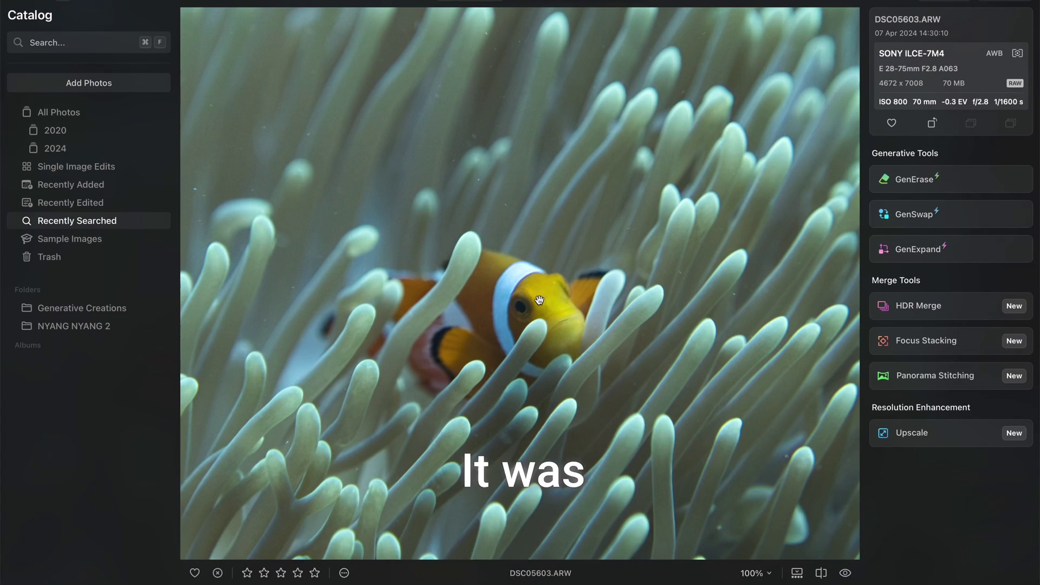
click(450, 320)
key(Right)
key(Right)
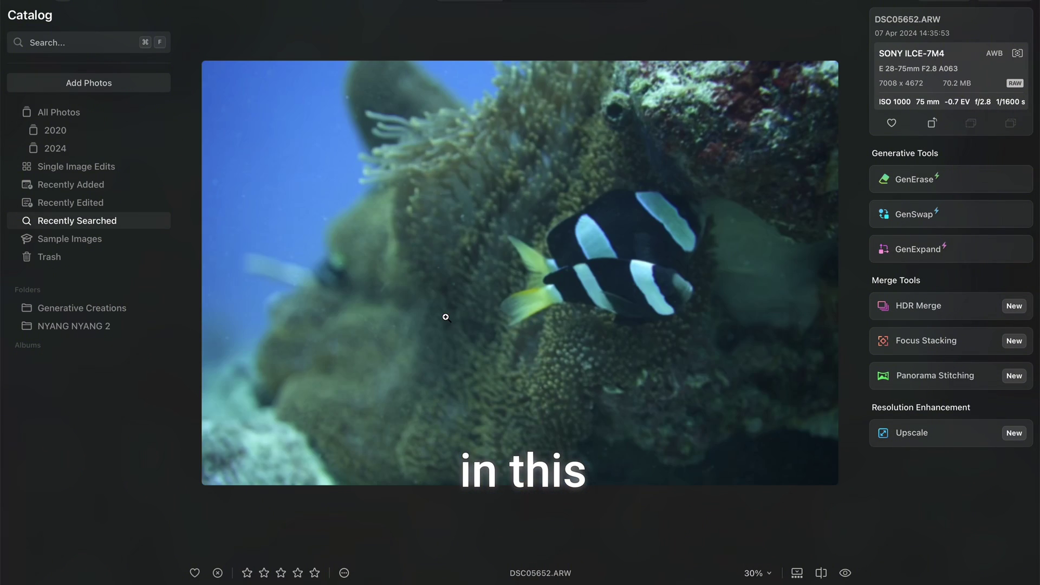
key(Left)
click(501, 248)
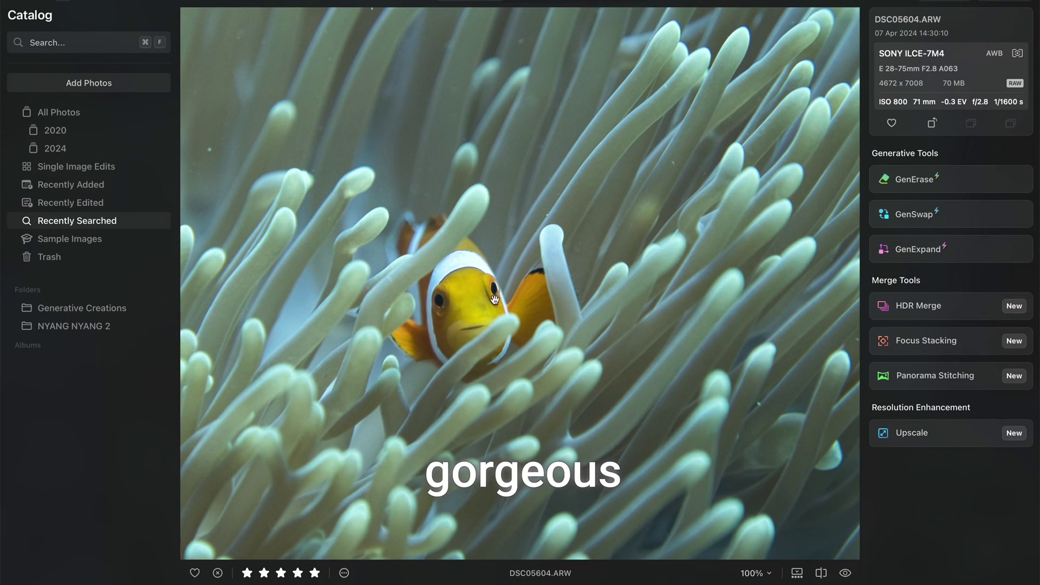
click(476, 299)
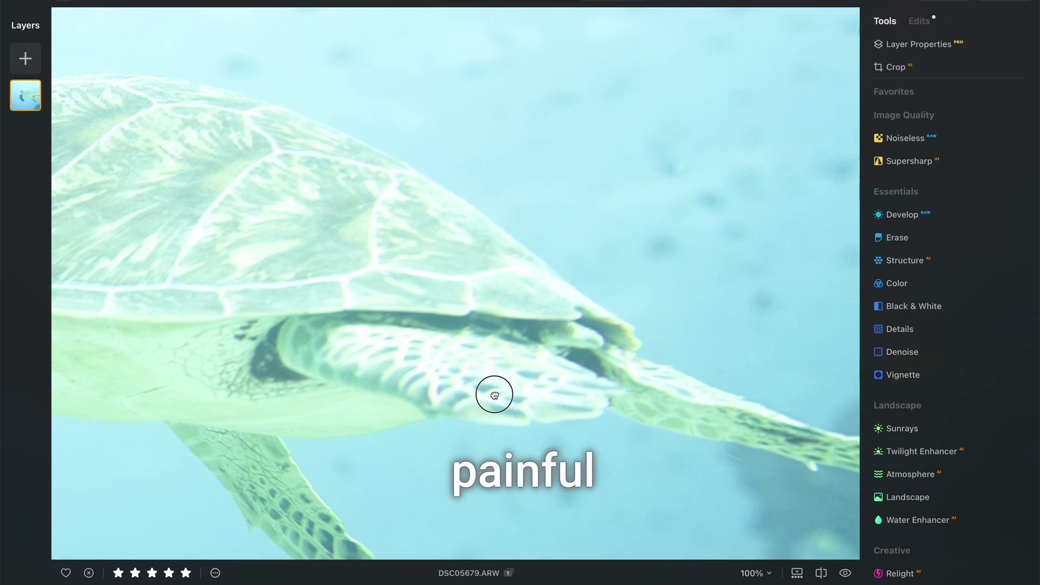
Step: Inspect the turtle photo at 100% zoom, panning across it, then fit it back
click(502, 383)
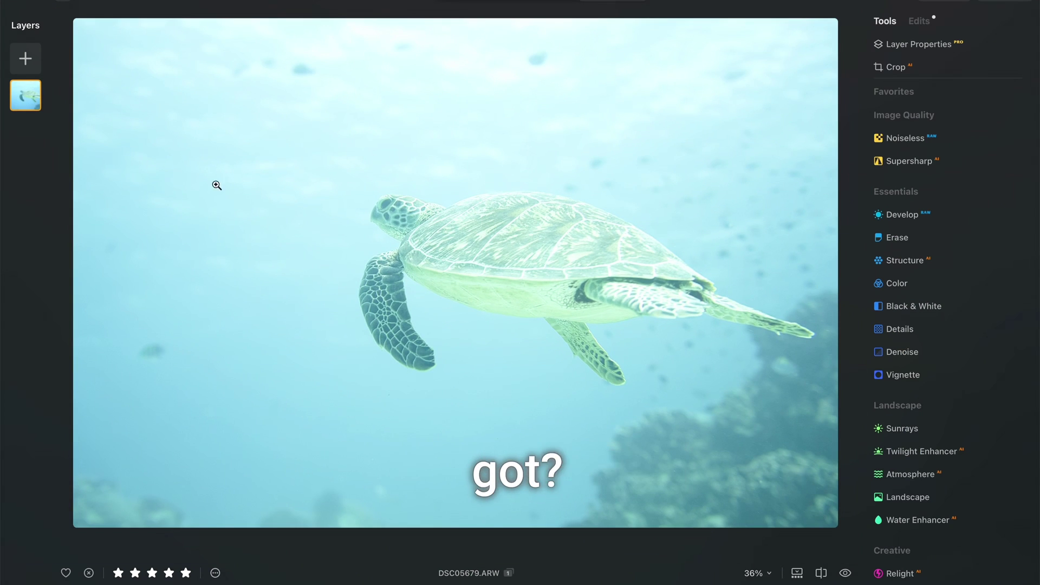
click(691, 301)
drag(704, 313, 502, 322)
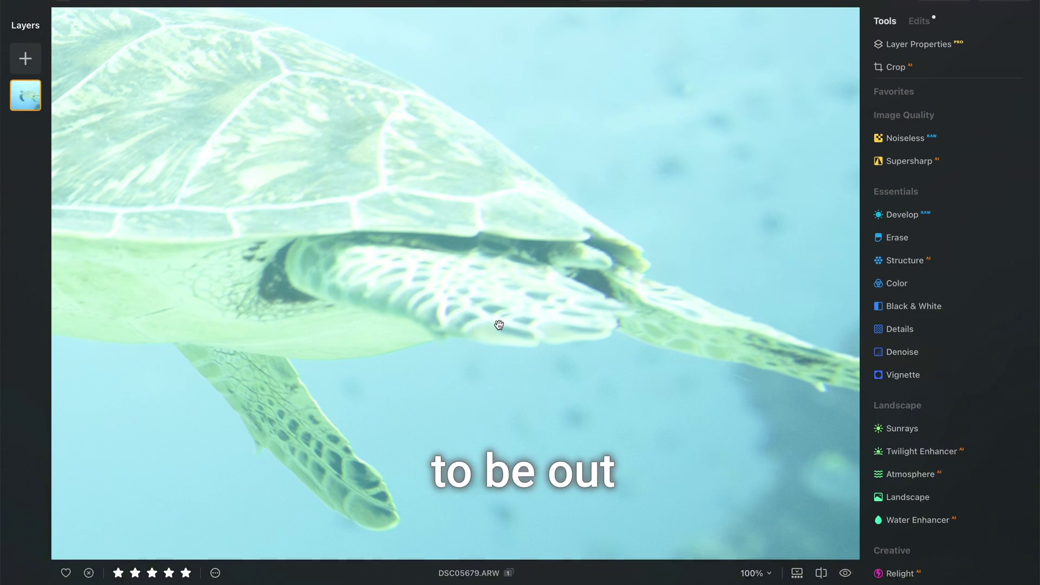
click(522, 305)
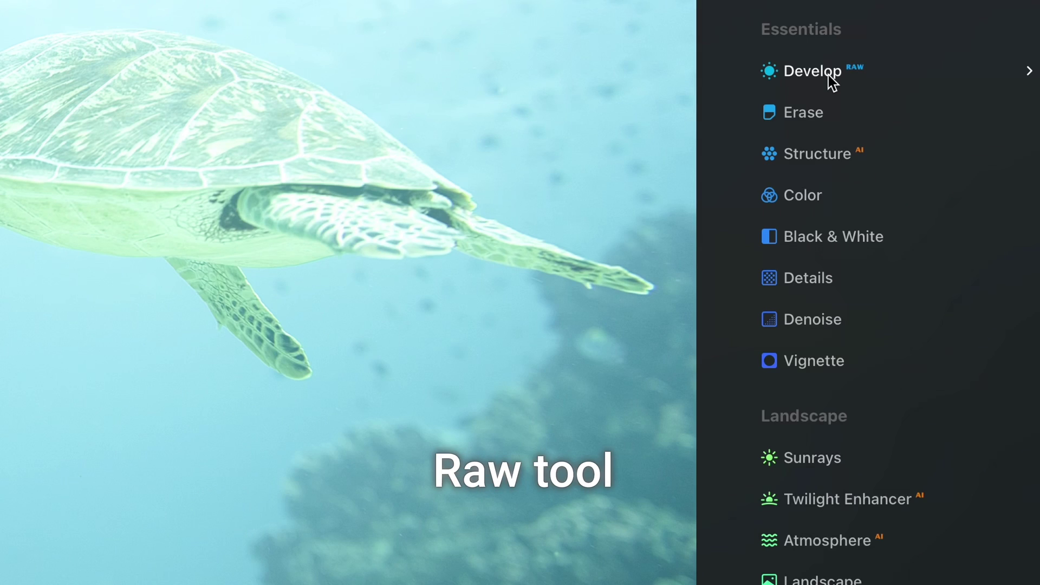
Step: In Develop, set Exposure -1.65, Smart Contrast 33, Highlights -3, Shadows -5, and compare with the original
click(829, 76)
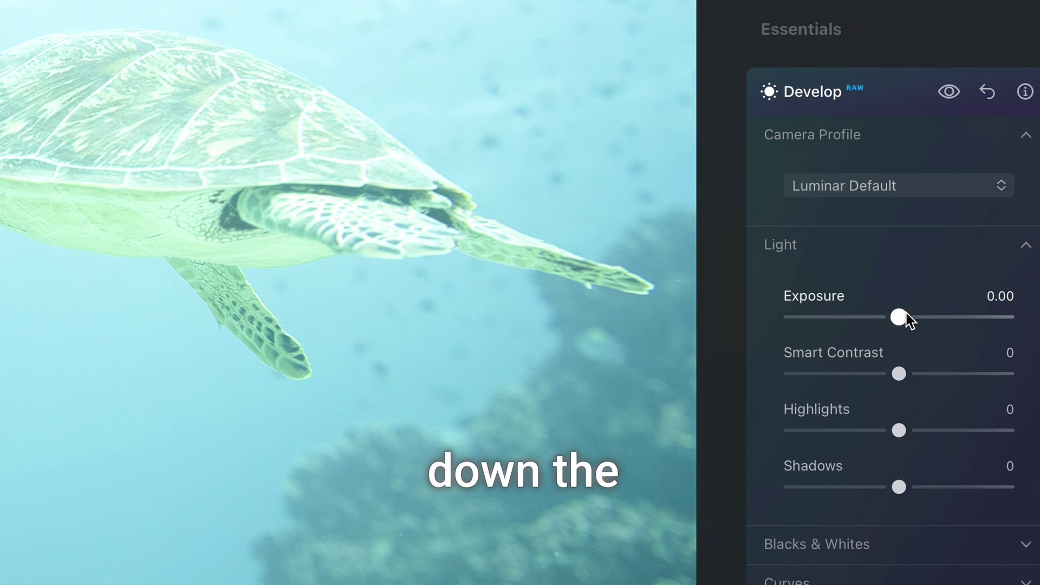
drag(899, 317, 868, 319)
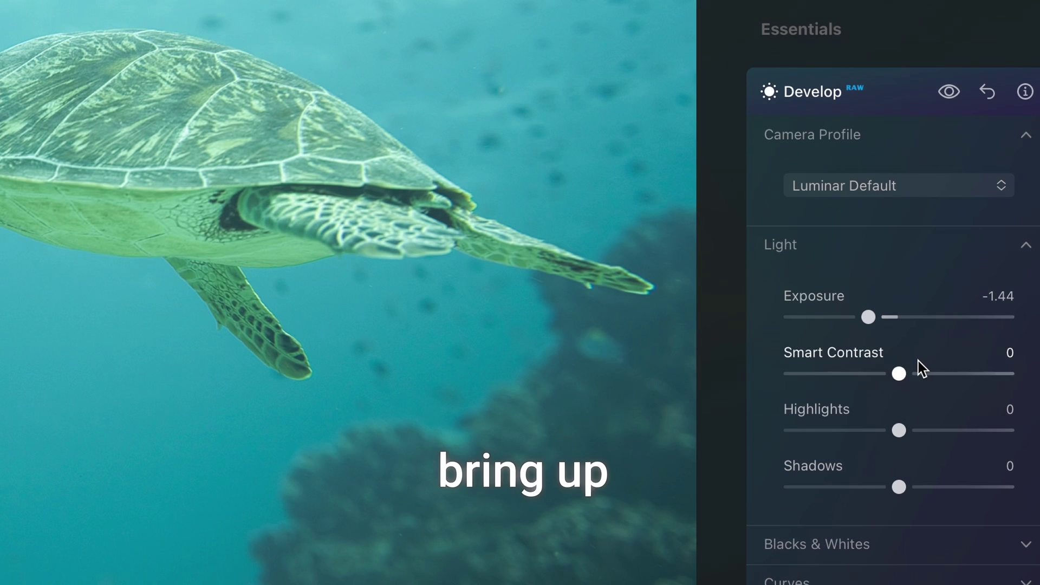
drag(899, 374, 934, 374)
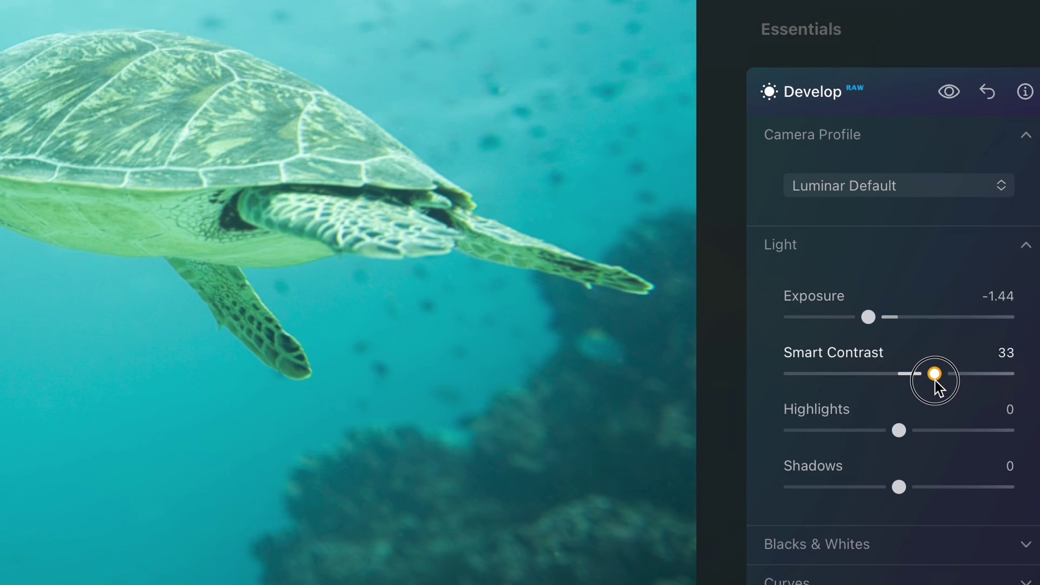
drag(868, 317, 863, 318)
drag(899, 430, 895, 433)
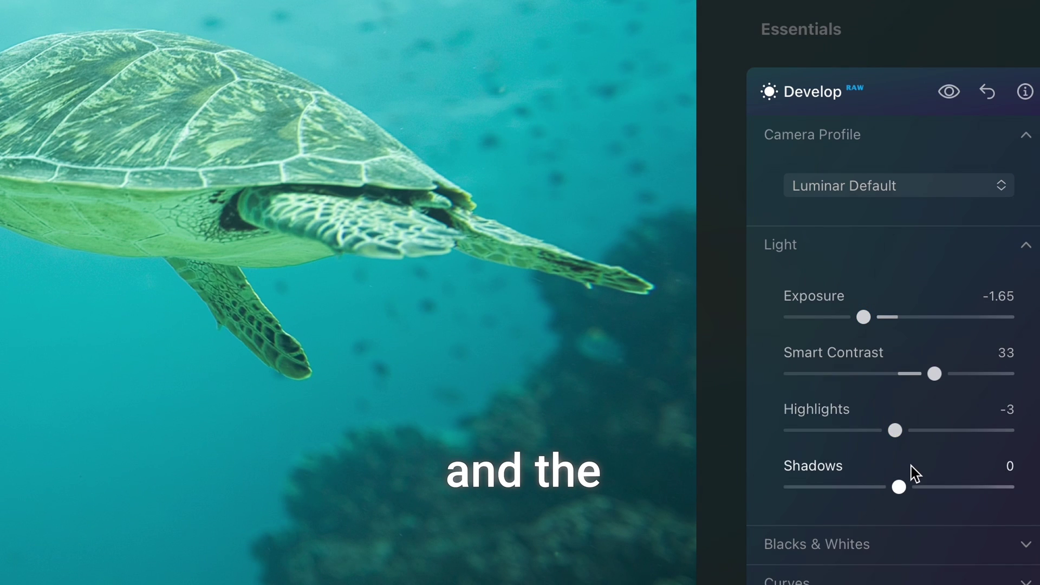
drag(898, 487, 893, 488)
click(323, 201)
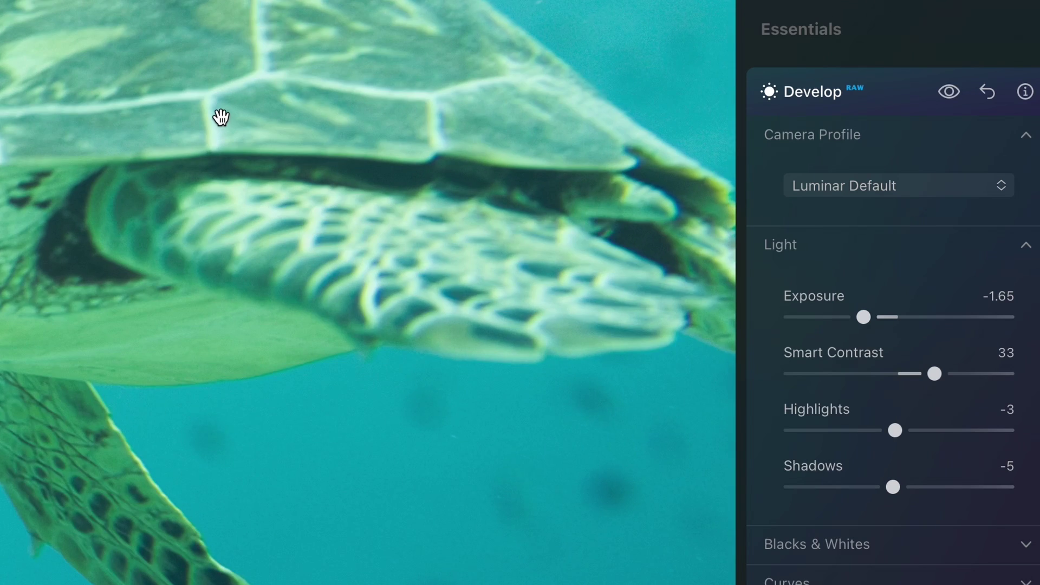
click(222, 118)
key(backslash)
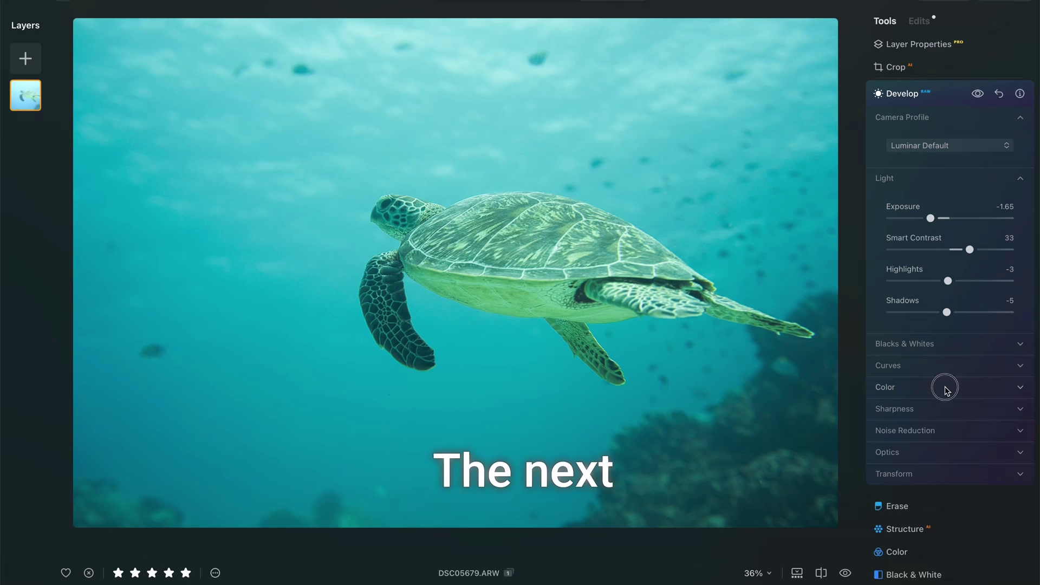
Step: In Develop Color, drag Temperature to 50000, Tint to 113 and Saturation to 19
click(947, 387)
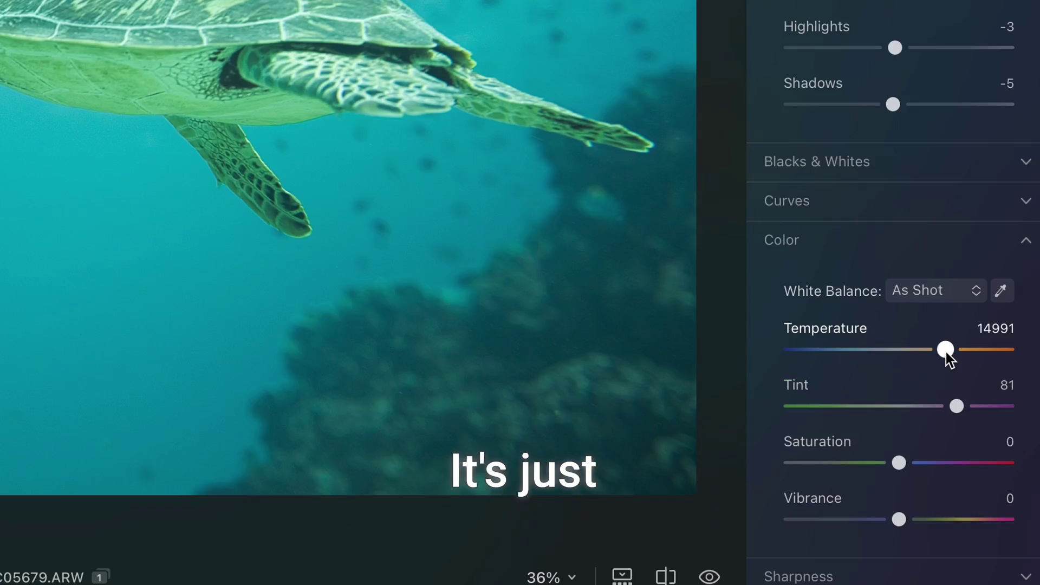
drag(948, 356, 1021, 364)
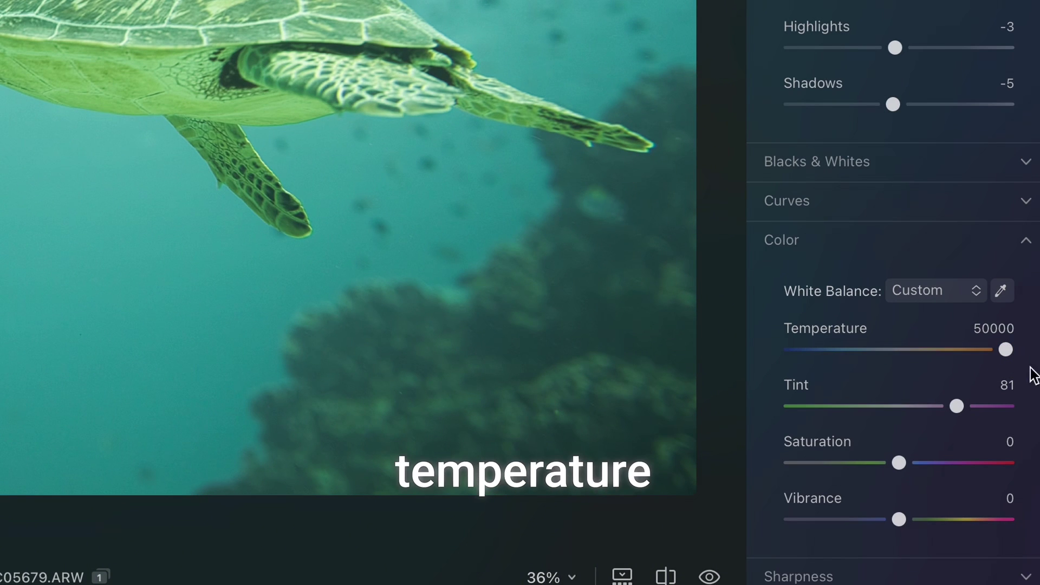
drag(957, 410, 981, 407)
drag(904, 471, 918, 465)
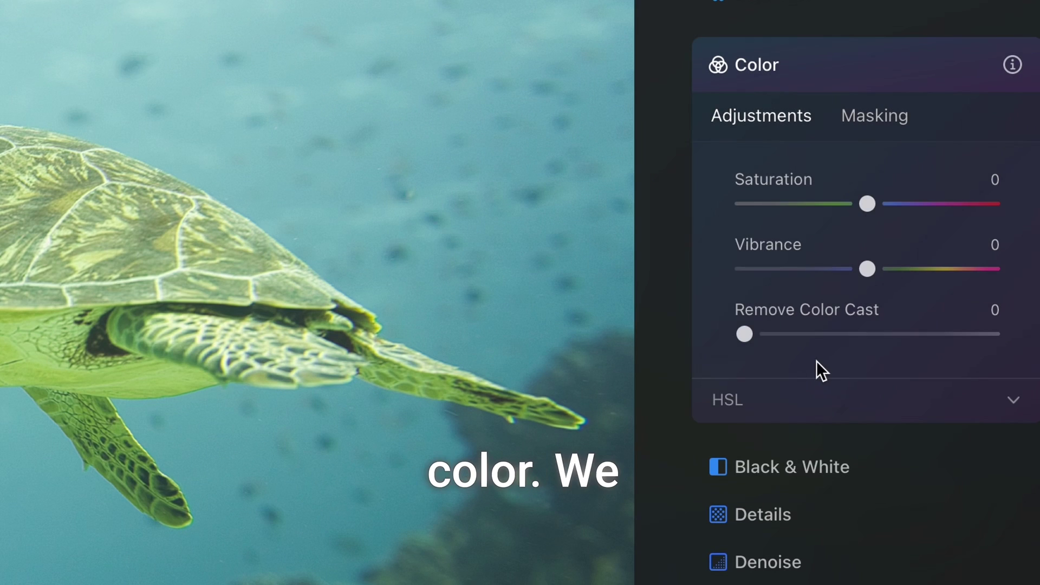
Step: In Color HSL, shift magenta hue to 29 and cut green and blue saturation, then compare
click(760, 401)
drag(867, 381, 896, 378)
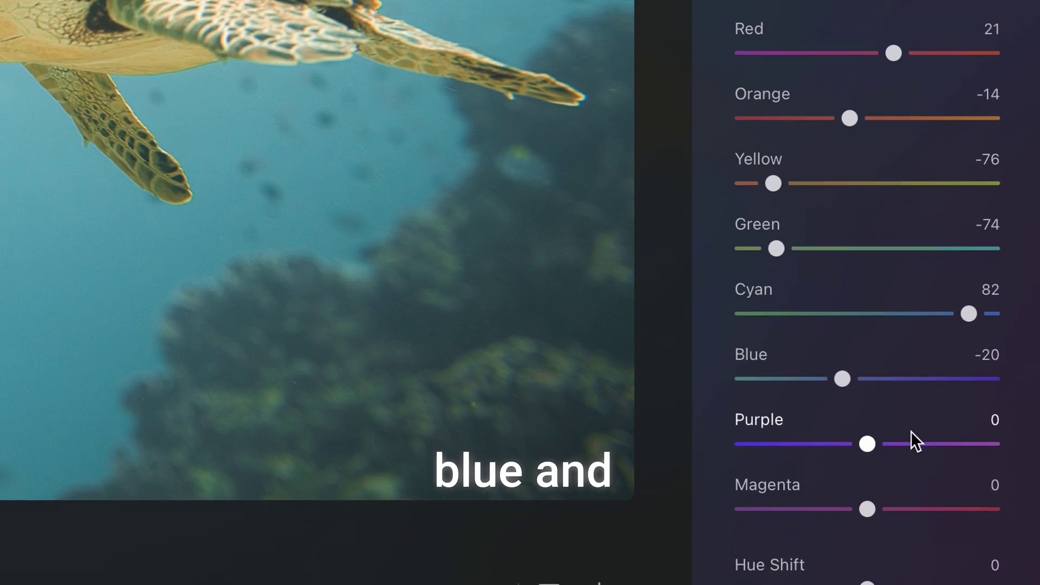
drag(877, 478, 909, 474)
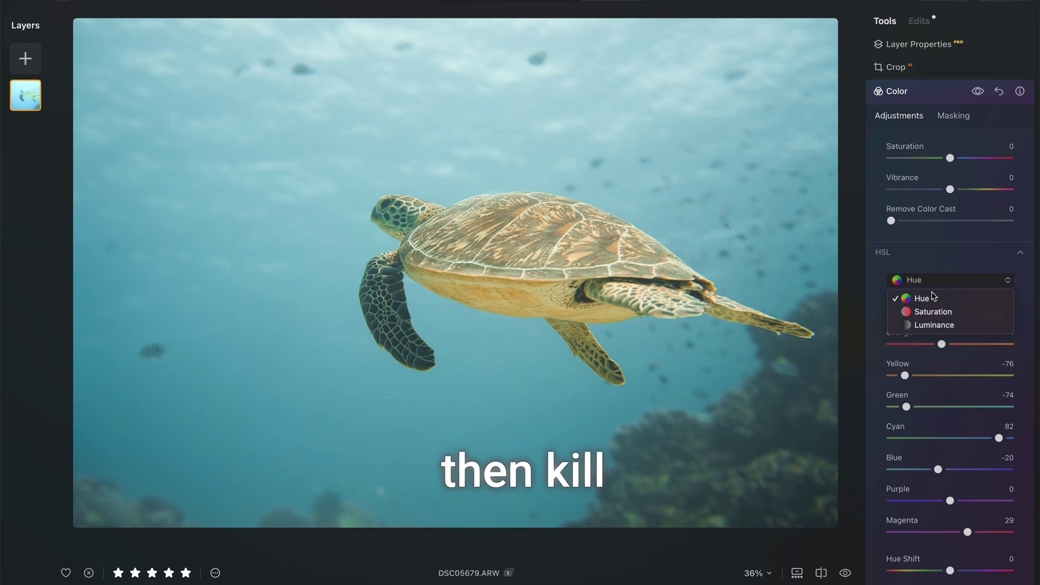
click(932, 312)
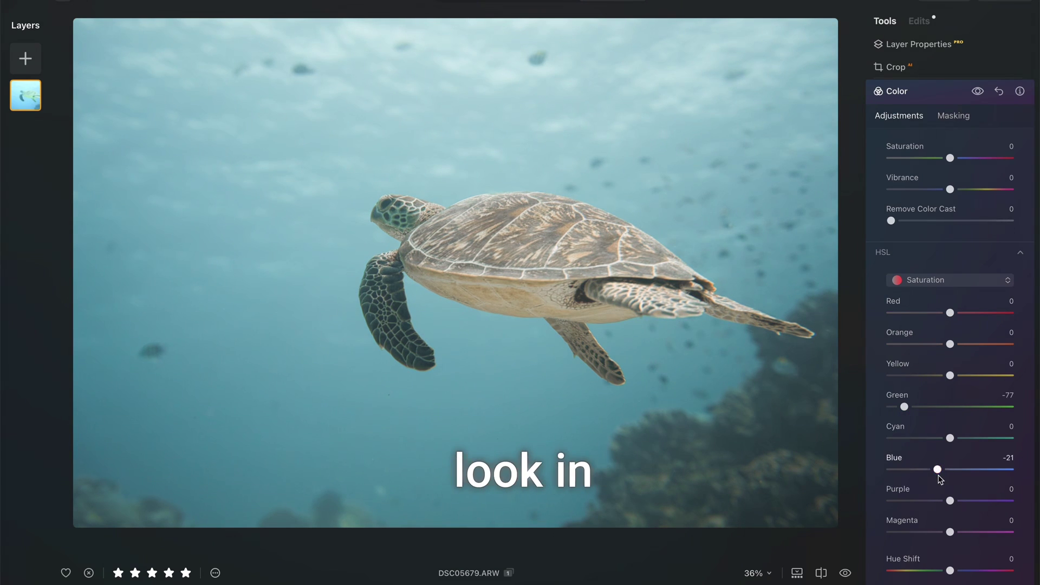
scroll(975, 428, down, 1)
key(backslash)
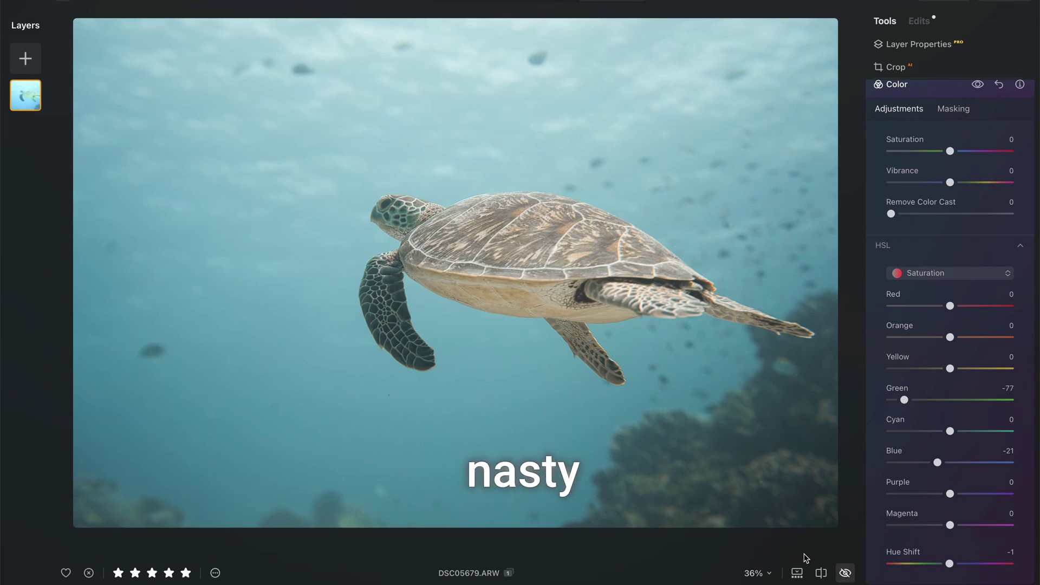
Step: Add a dark vignette with Amount -66 and Size 64, then collapse the Vignette tool
click(919, 23)
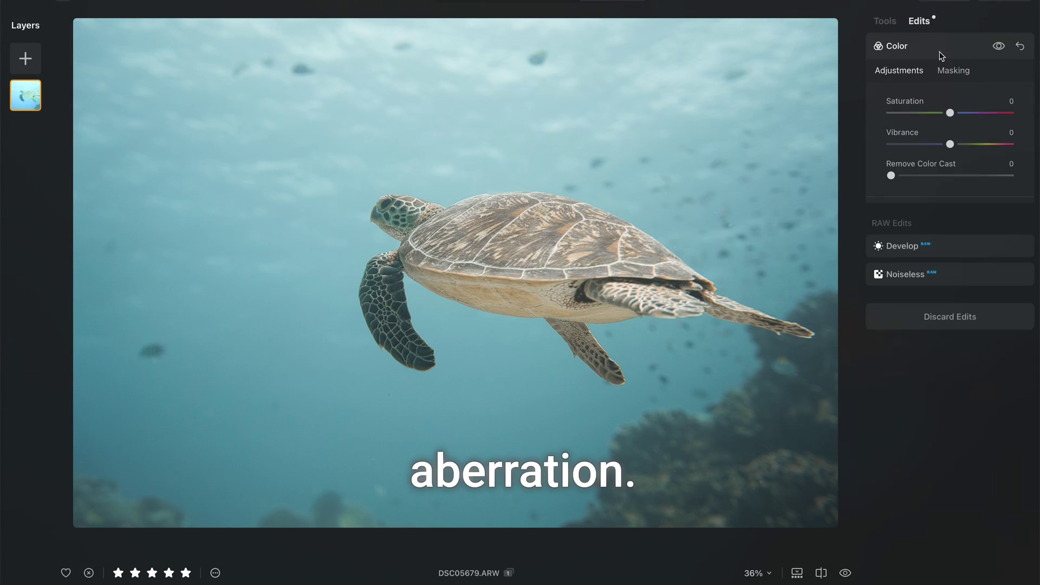
click(884, 20)
click(903, 386)
drag(950, 449, 916, 450)
mouse_move(949, 480)
mouse_down()
mouse_move(920, 481)
mouse_move(966, 481)
mouse_up()
drag(917, 450, 909, 457)
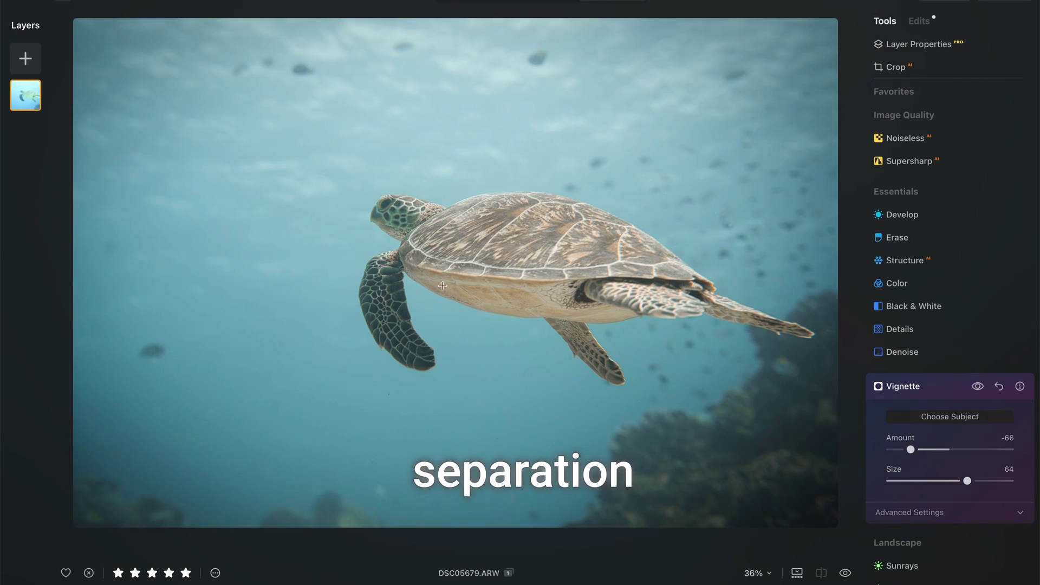
click(940, 386)
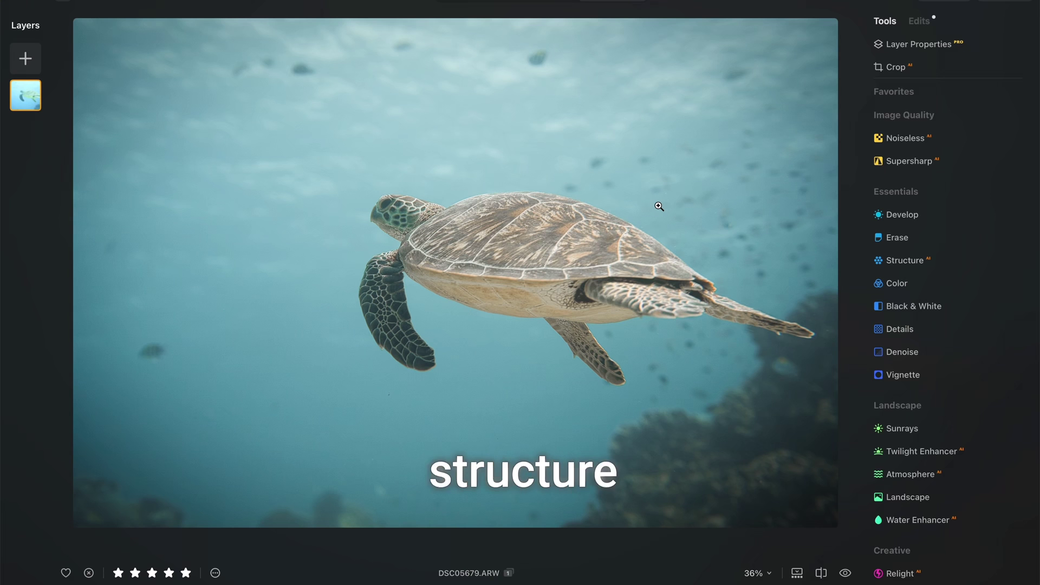
Step: Mask a Develop adjustment to the turtle using Object Select on its shell and body
click(901, 215)
click(953, 231)
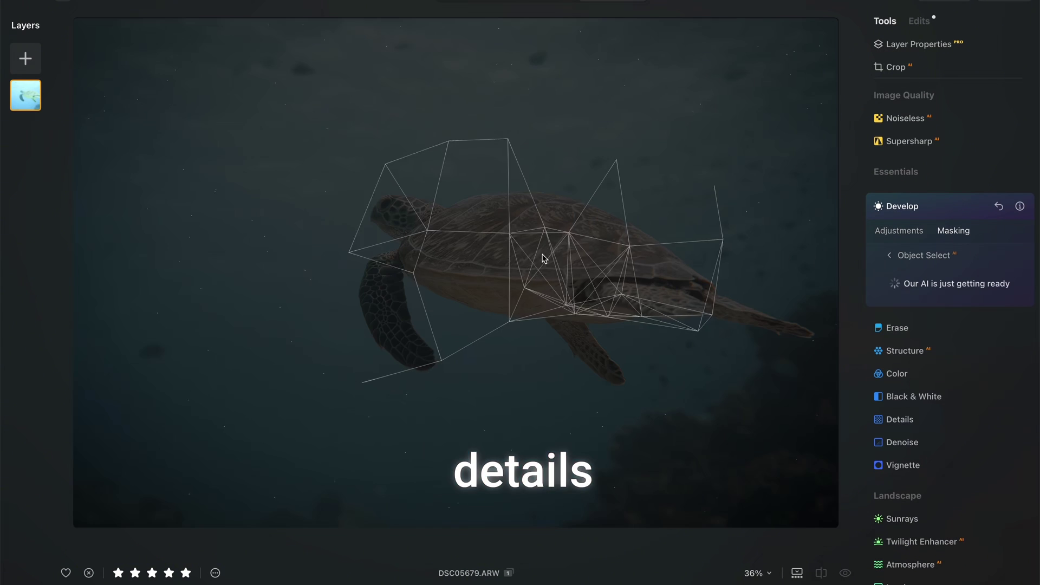
click(623, 295)
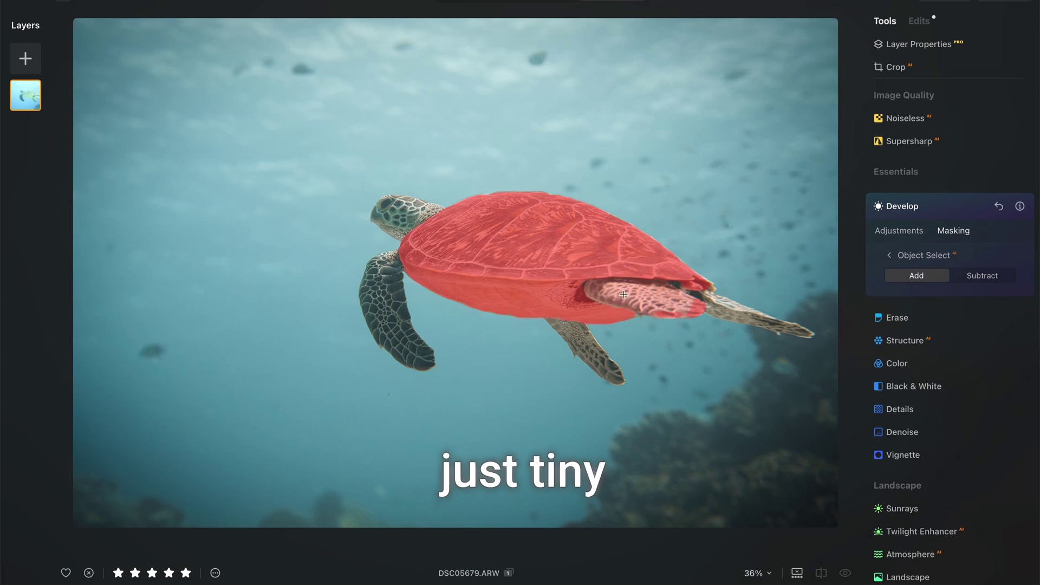
click(899, 230)
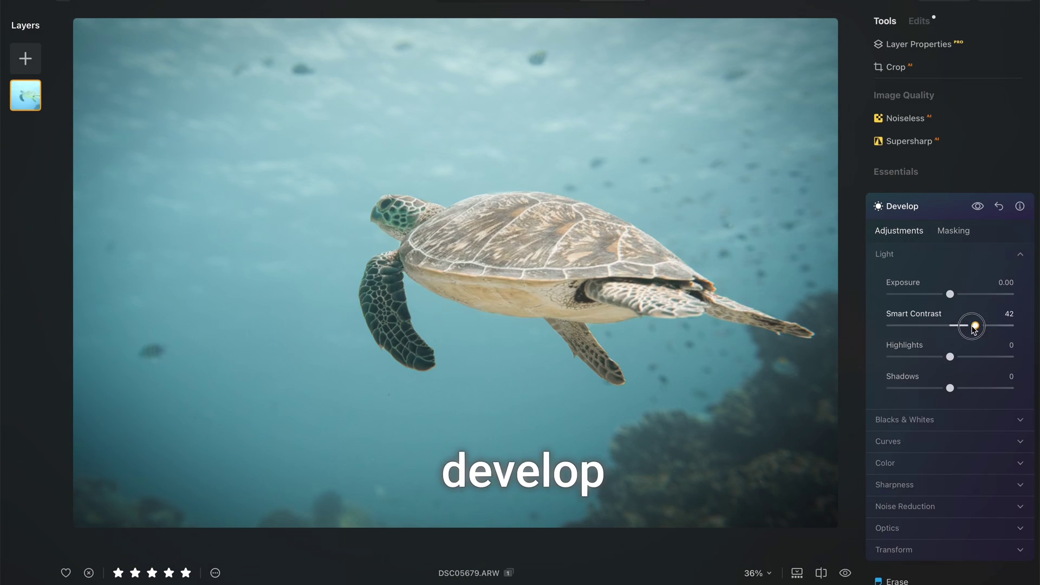
Step: Boost contrast and lower Highlights to -45 and Shadows to -9 on the turtle, checking Before/After
drag(975, 325, 944, 388)
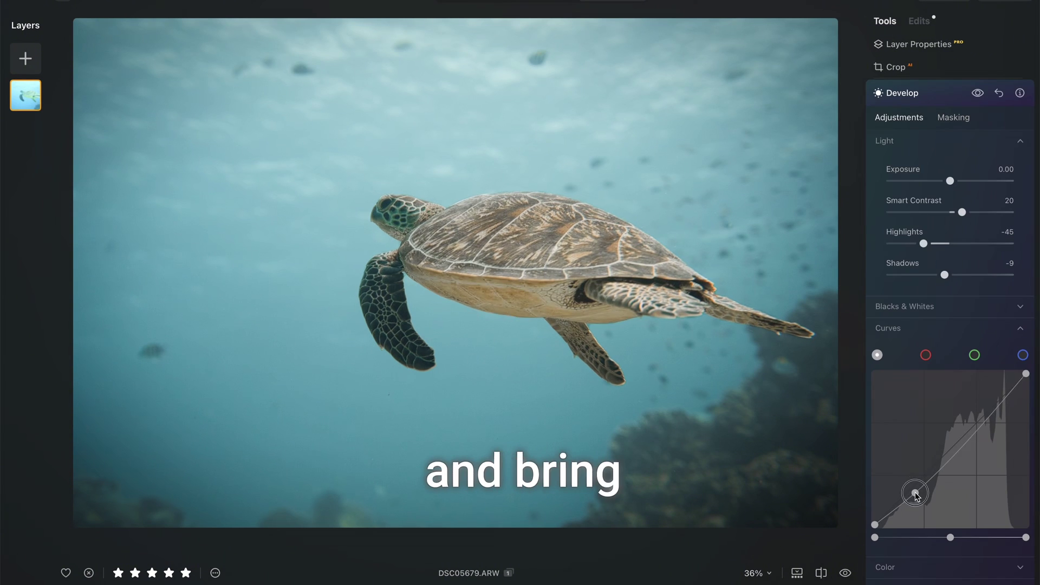
drag(917, 492, 915, 492)
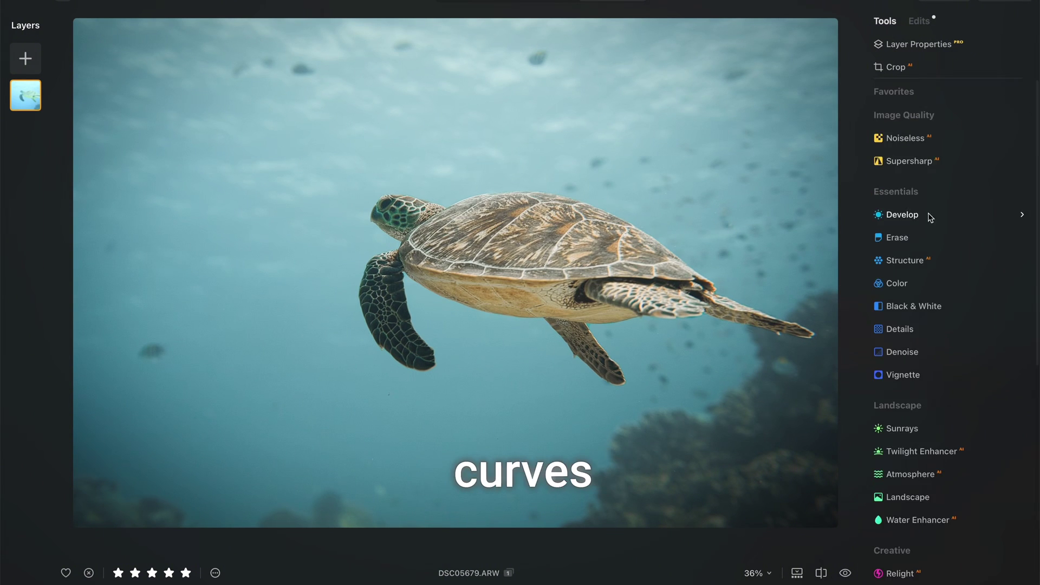
click(919, 21)
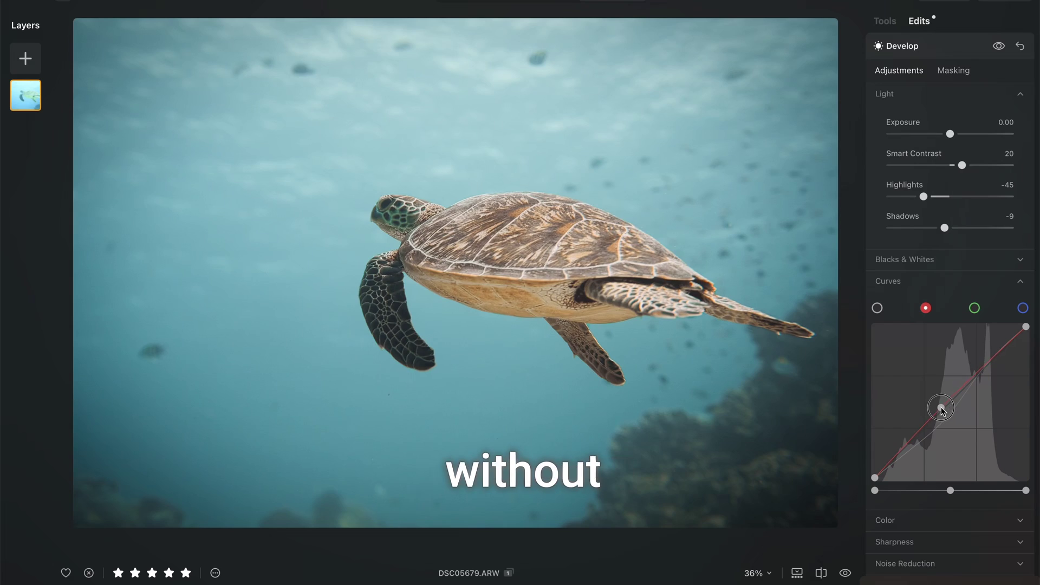
click(494, 238)
key(backslash)
drag(91, 283, 73, 243)
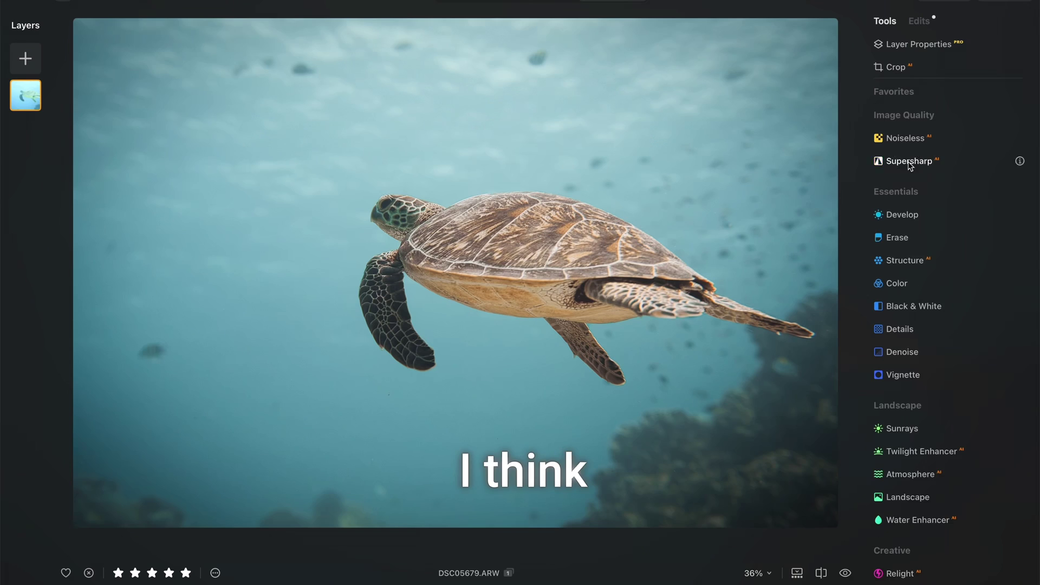
Step: Open Supersharp and zoom in on the turtle's shell
click(947, 162)
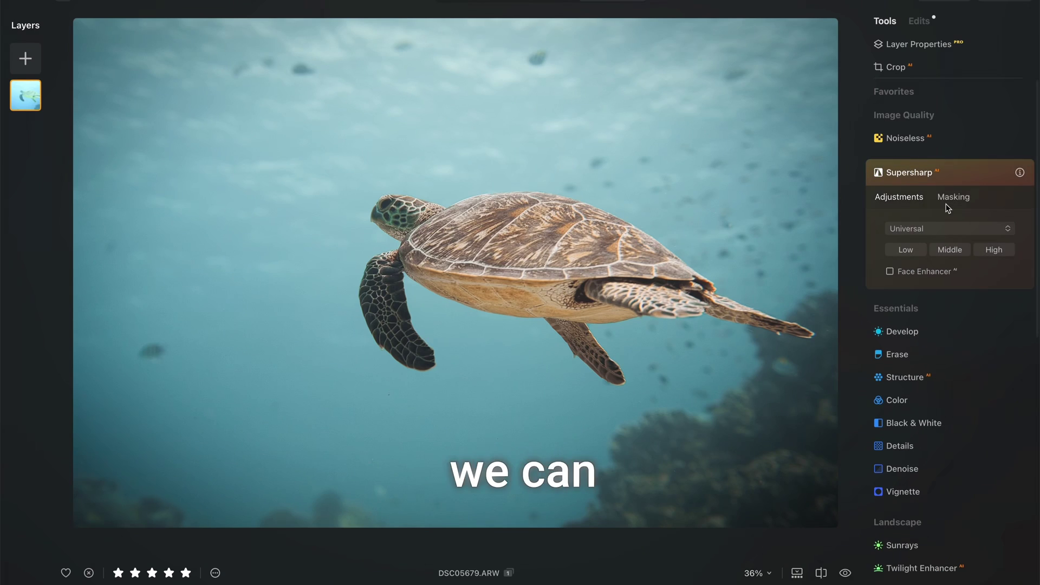
click(495, 268)
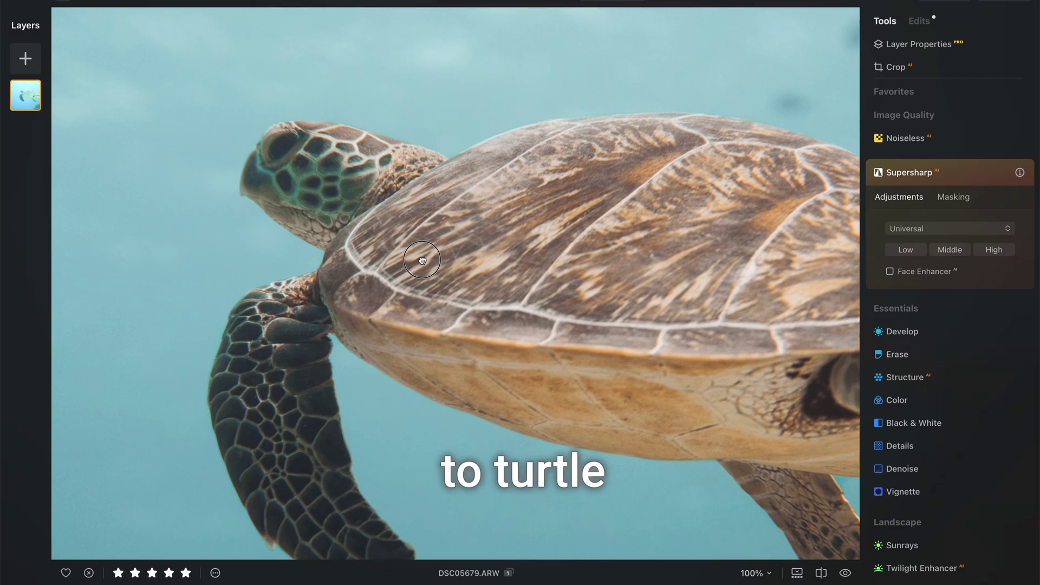
scroll(463, 287, up, 3)
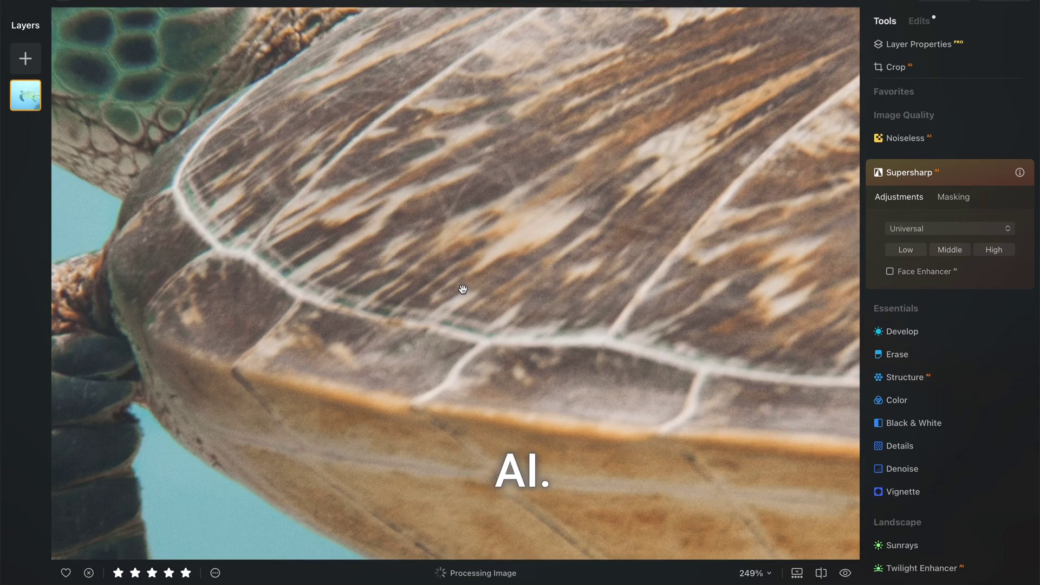
scroll(462, 288, down, 5)
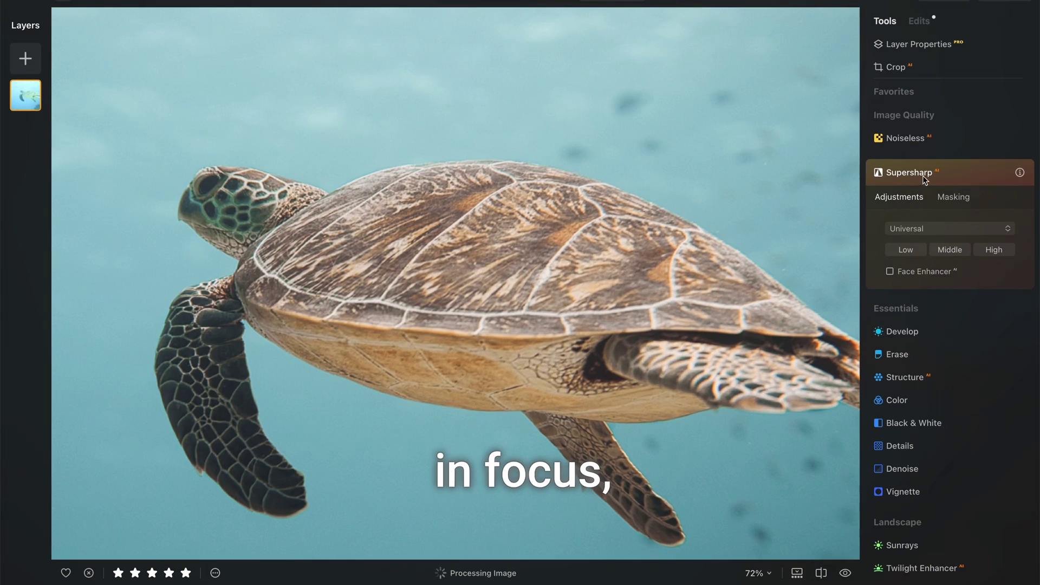
scroll(398, 271, down, 3)
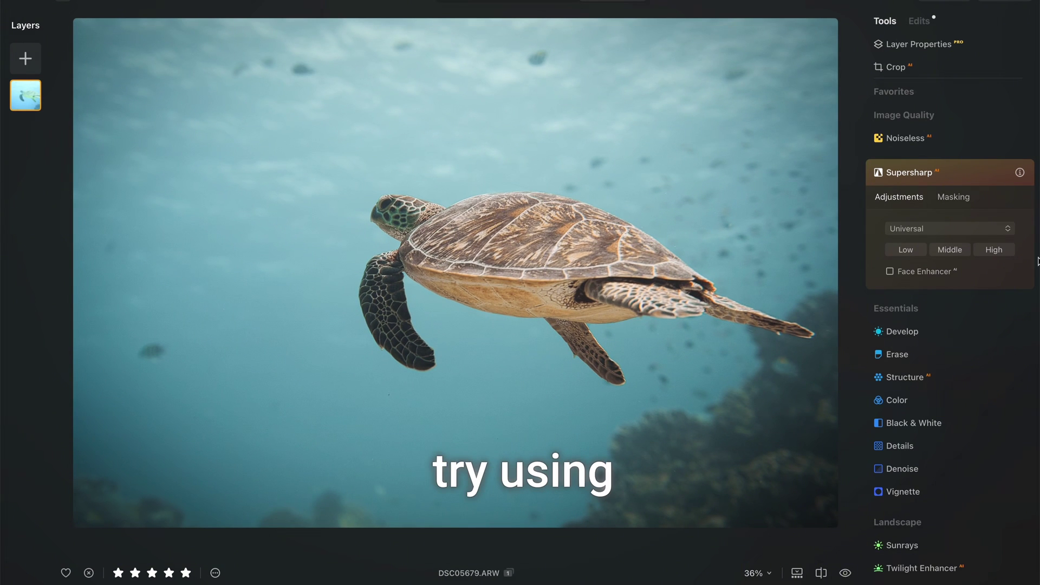
Step: Mask Supersharp with Object Select on the turtle's shell, both flippers and head
click(953, 196)
click(915, 347)
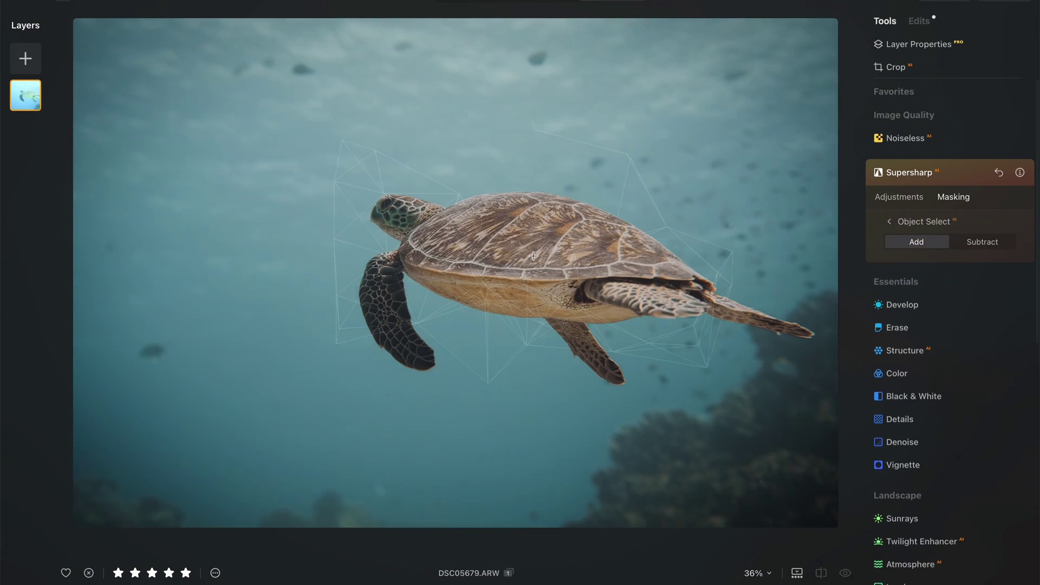
click(533, 255)
click(726, 304)
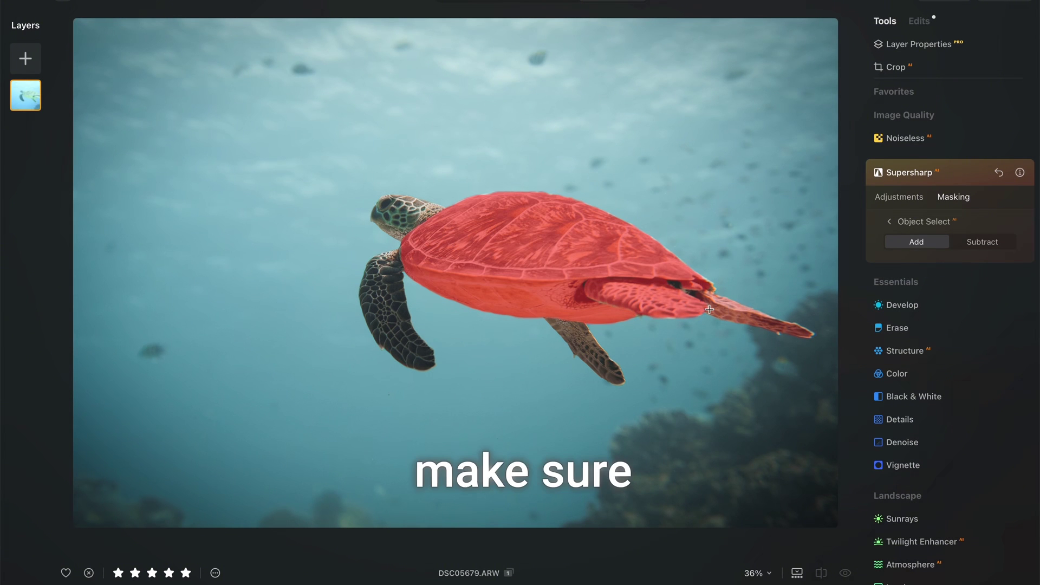
click(395, 316)
click(409, 220)
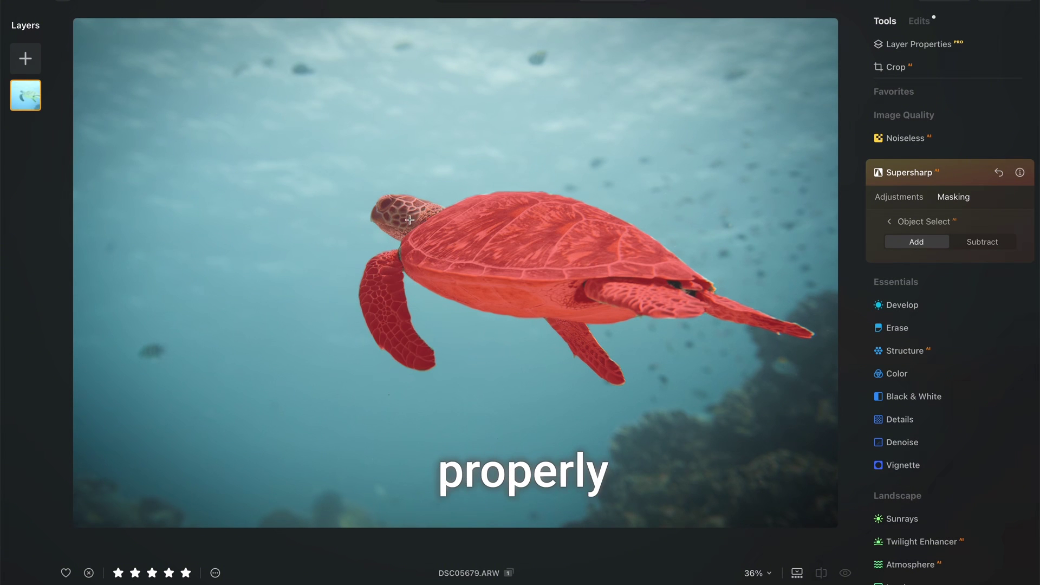
click(899, 196)
Step: Apply Middle strength sharpening and toggle it off and on to compare
click(950, 249)
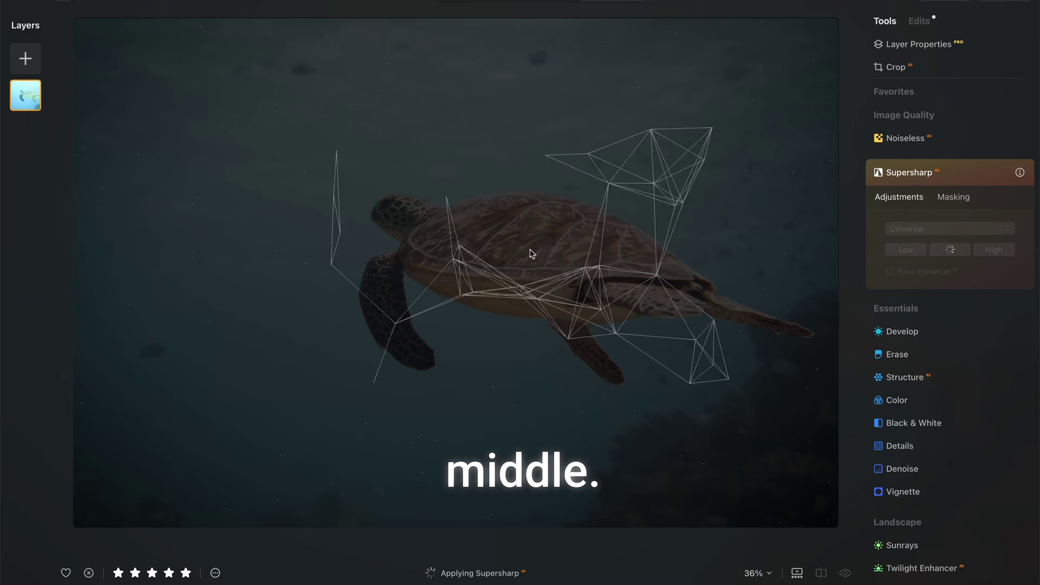
scroll(475, 294, up, 5)
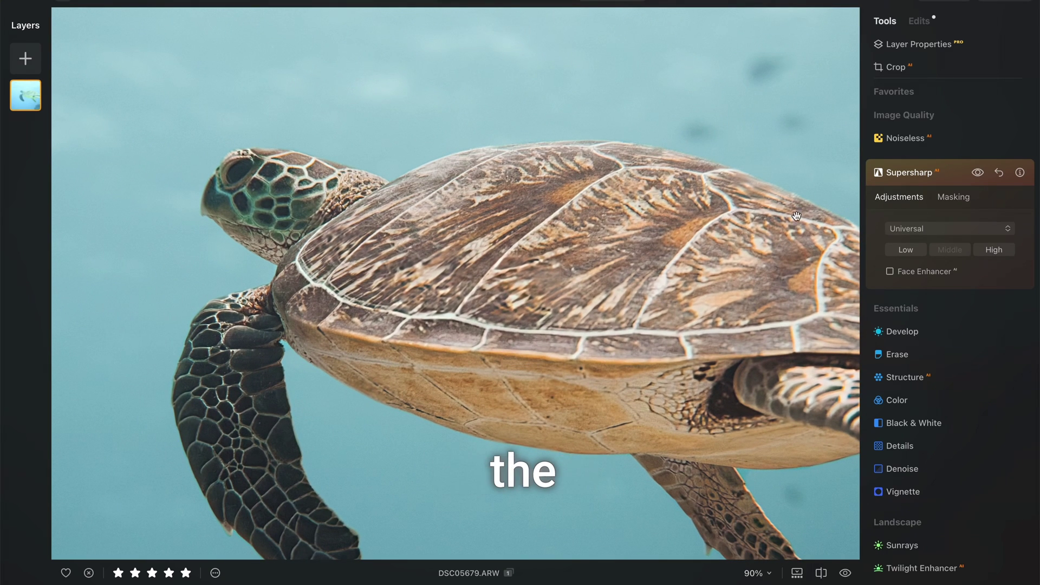
click(978, 173)
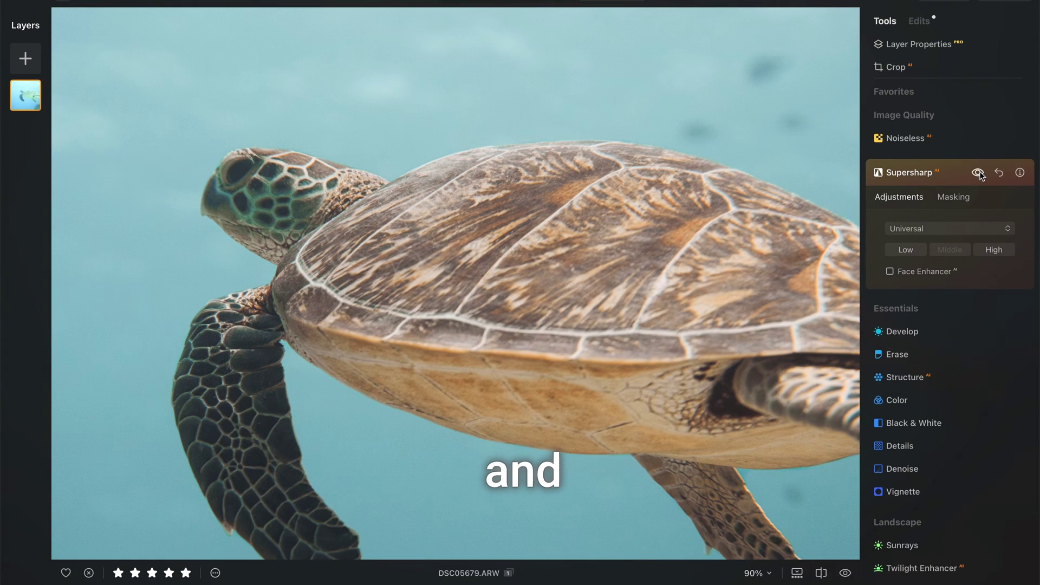
click(978, 173)
click(978, 173)
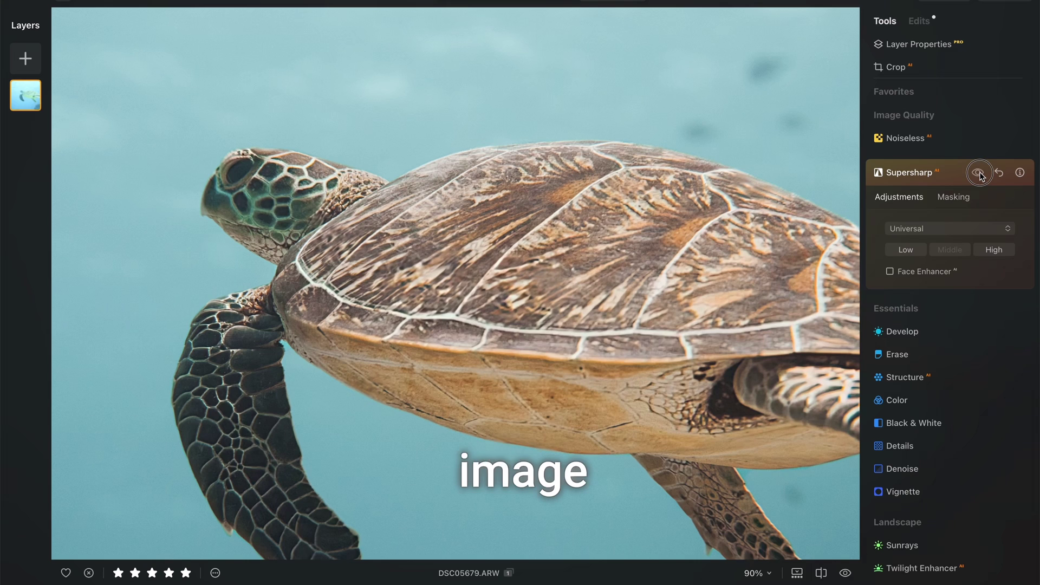
click(978, 172)
click(979, 172)
Step: Add Film Grain at Amount 32 and zoom to 100% to inspect the grain
click(978, 172)
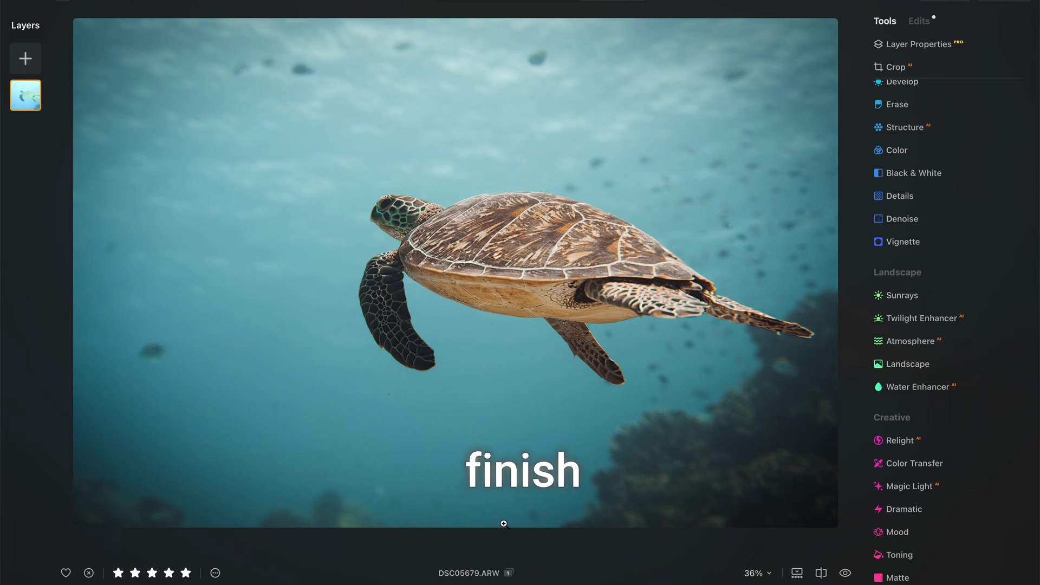
scroll(916, 399, down, 5)
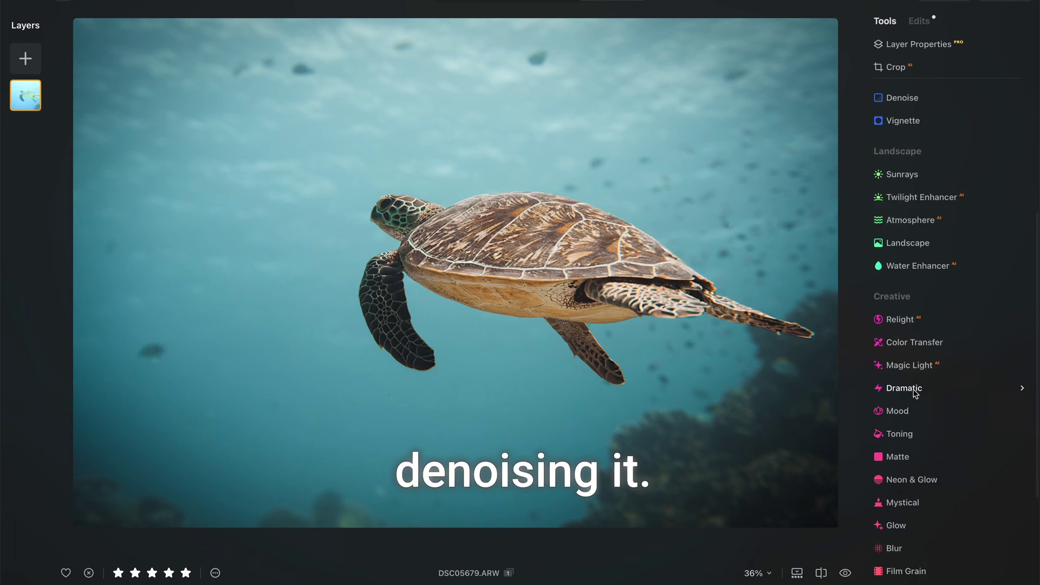
click(906, 518)
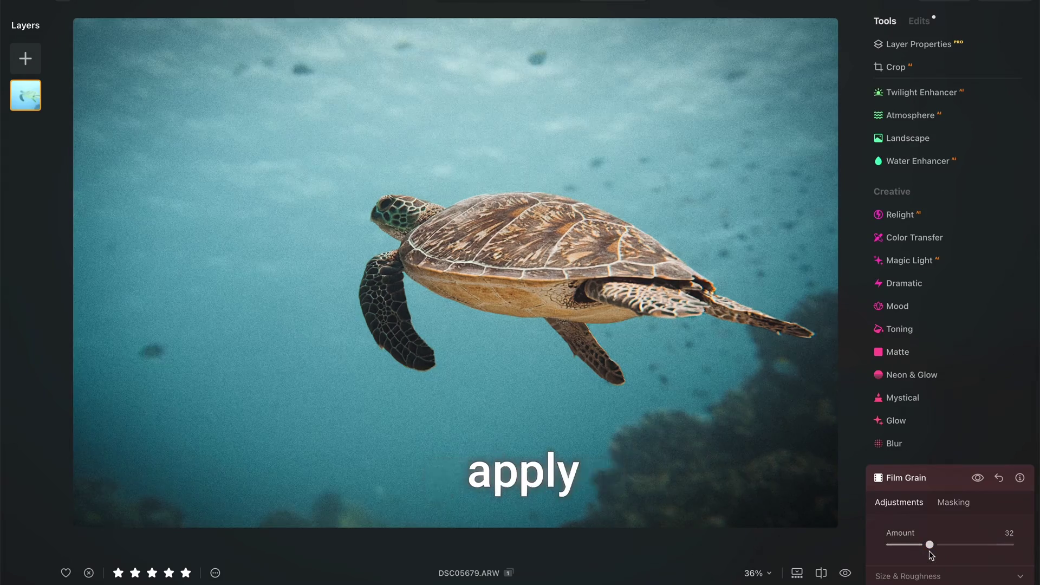
click(566, 222)
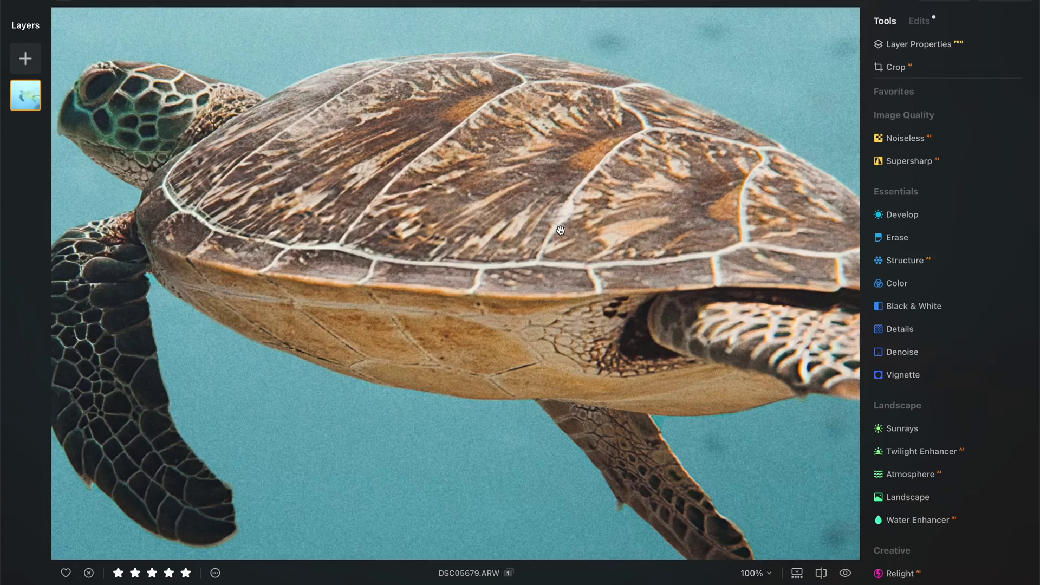
click(566, 222)
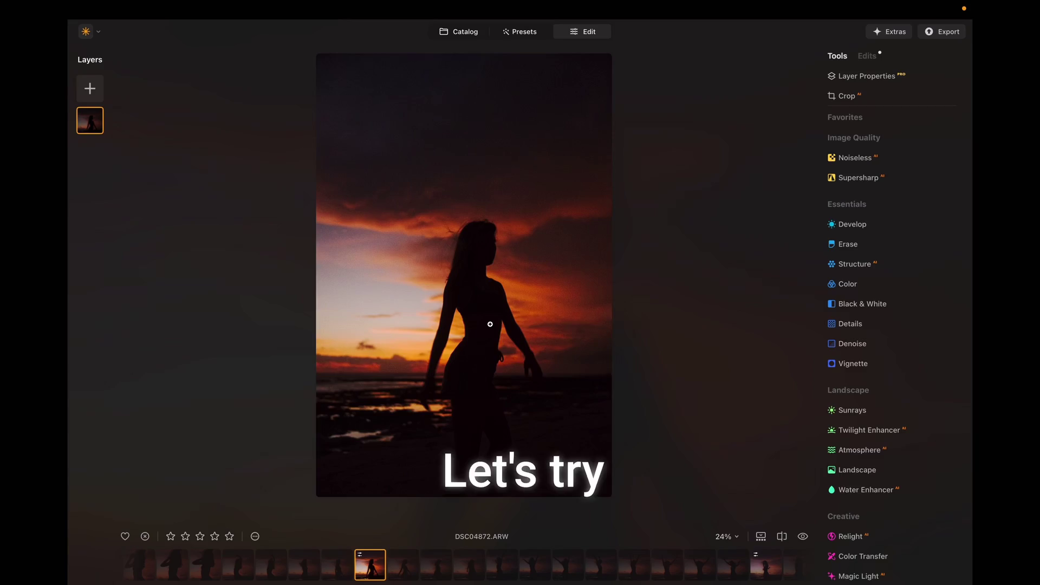
Step: Zoom into the sunset silhouette DSC04872 to check noise, then apply Noiseless at Middle
click(488, 325)
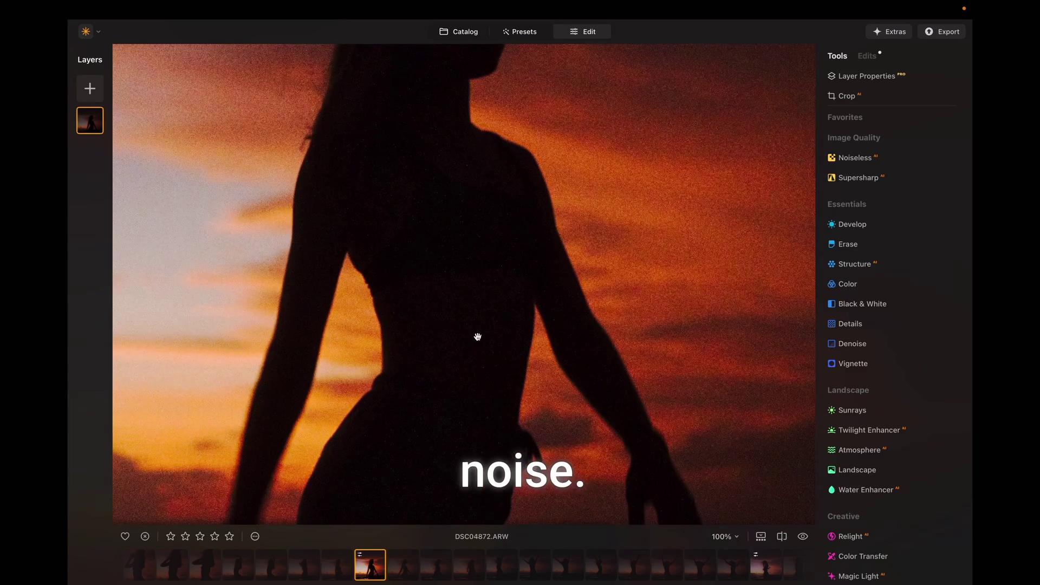
scroll(454, 322, up, 5)
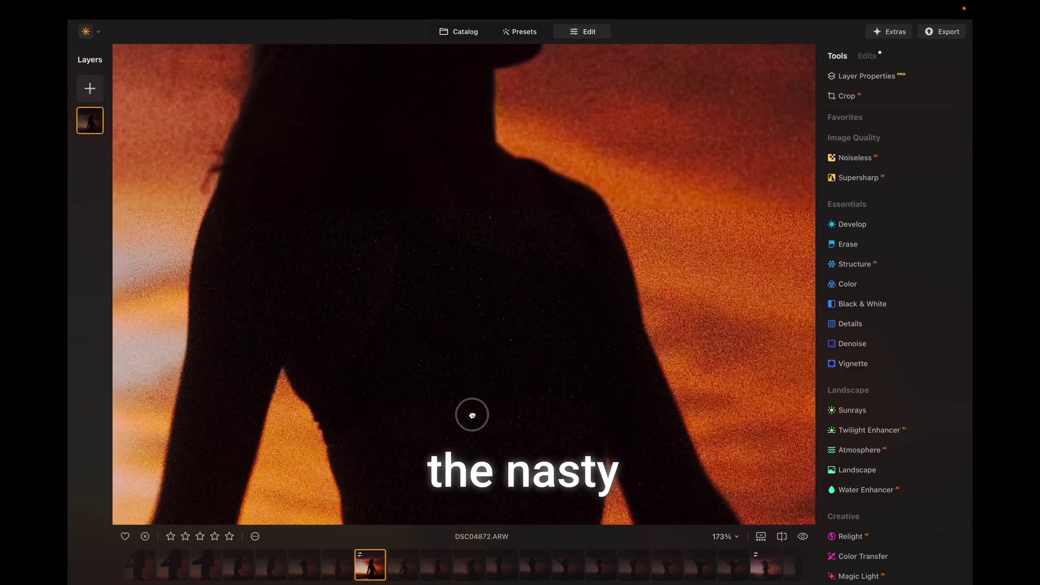
drag(432, 280, 457, 417)
drag(455, 336, 454, 439)
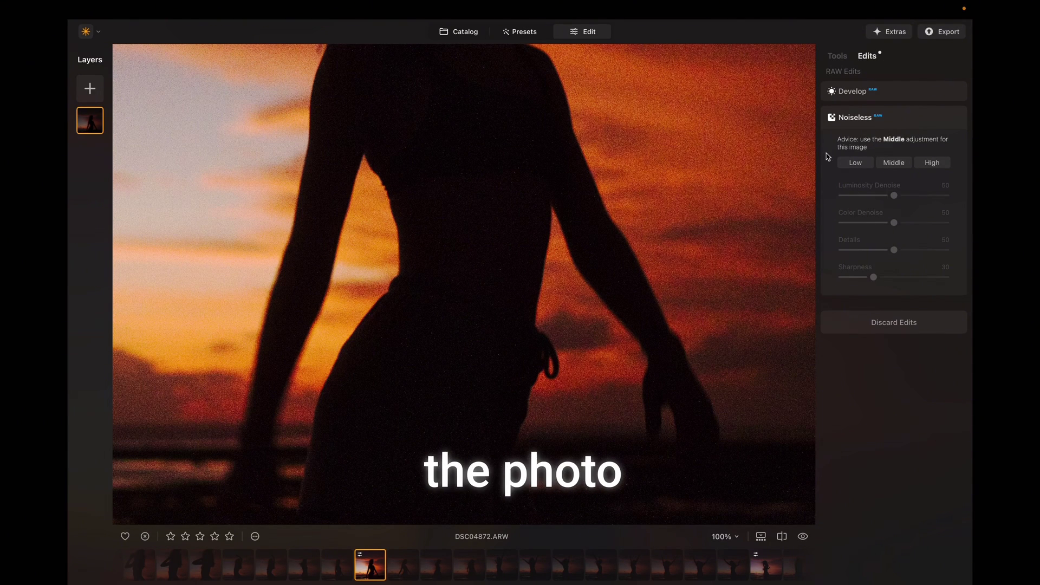
click(893, 162)
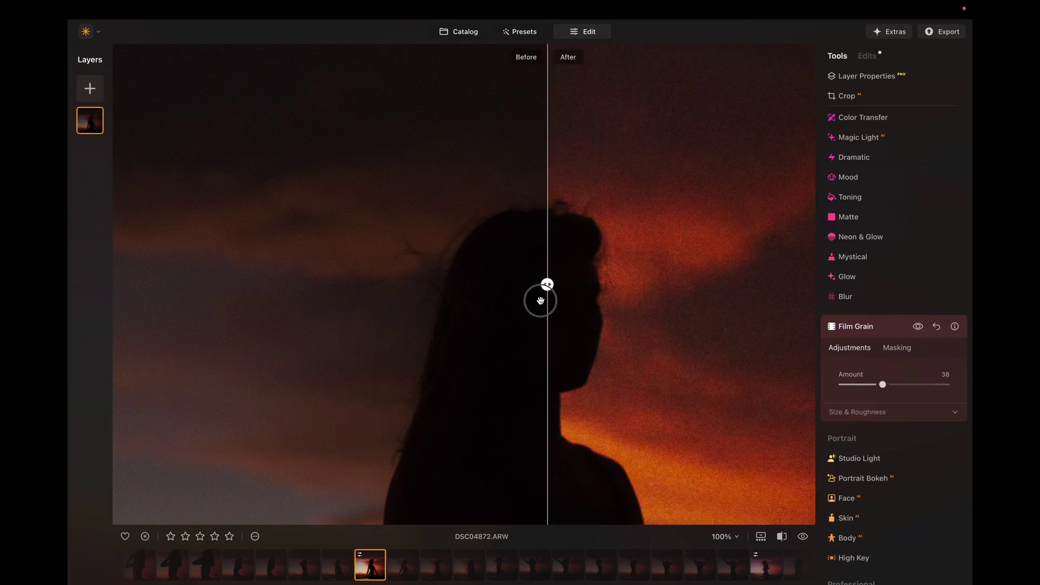
drag(545, 294, 146, 285)
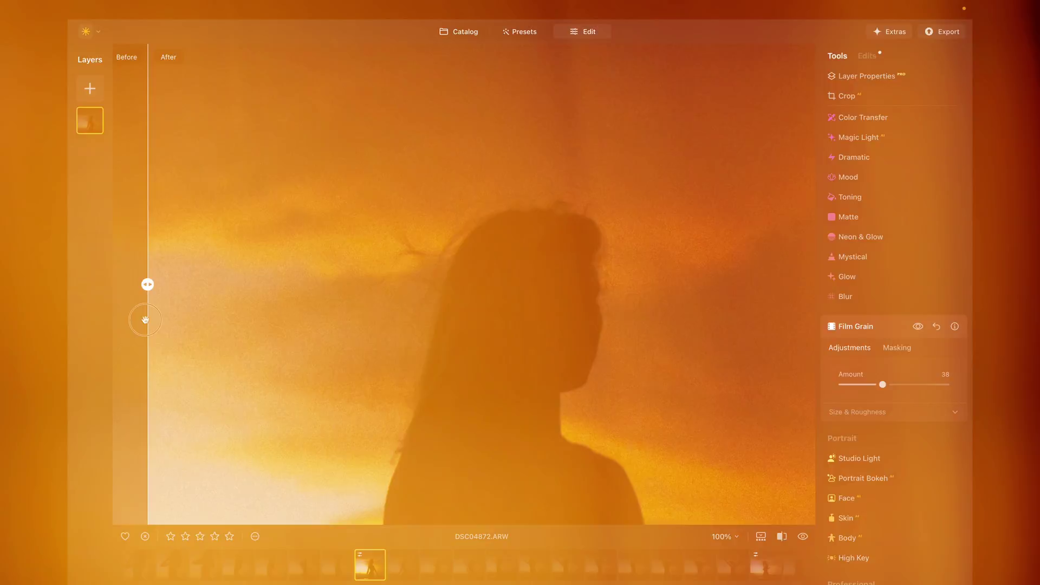